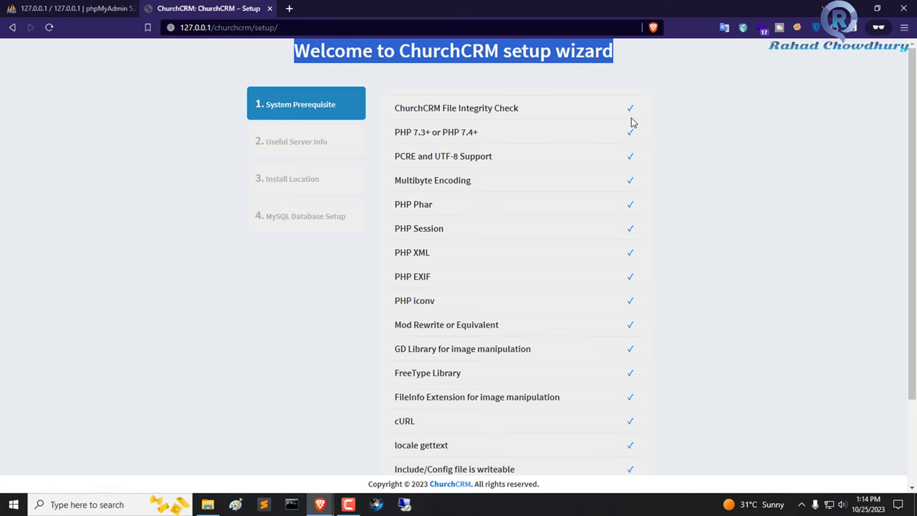
- Confirm every system prerequisite is ticked and advance to the server info step (40M upload, 512M memory)
{"action": "scroll", "coordinate": [632, 123], "scroll_direction": "down", "scroll_amount": 3}
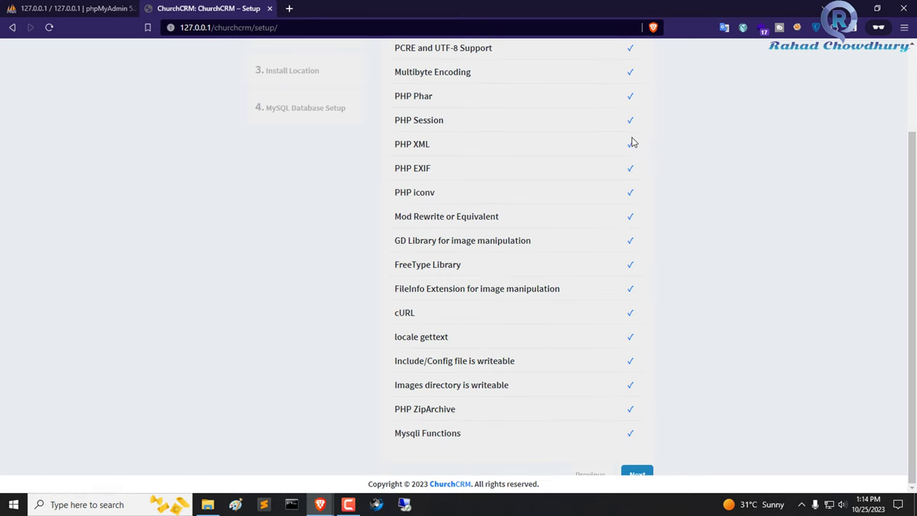
{"action": "left_click", "coordinate": [635, 472]}
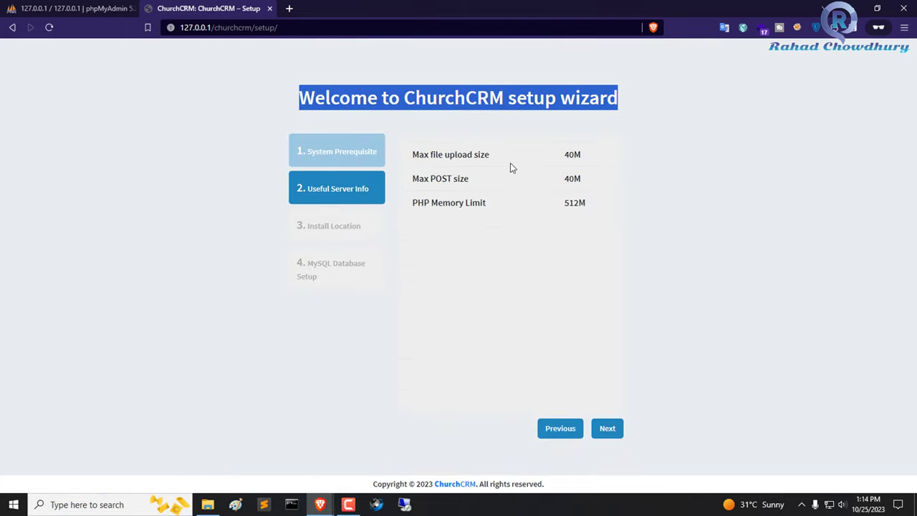
- Copy the /churchcrm root path from Install Location and continue to MySQL Database Setup
{"action": "left_click", "coordinate": [539, 237]}
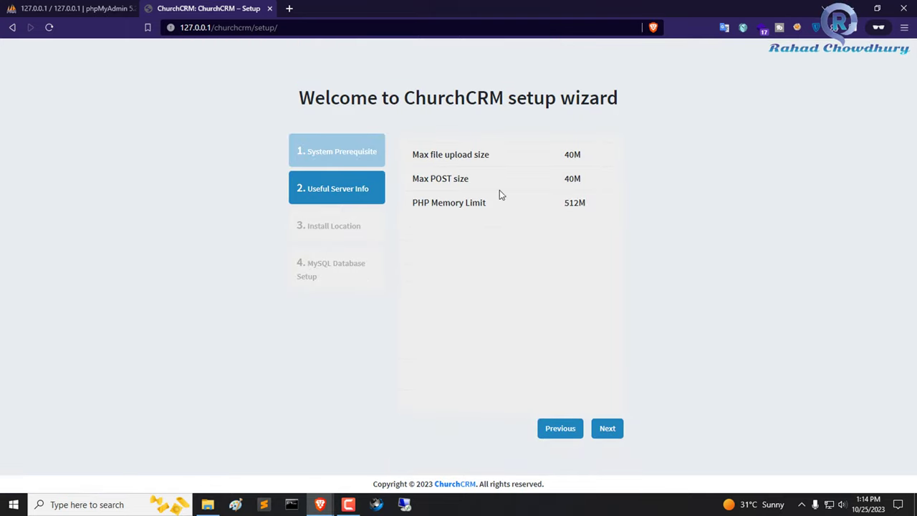
{"action": "left_click", "coordinate": [610, 429]}
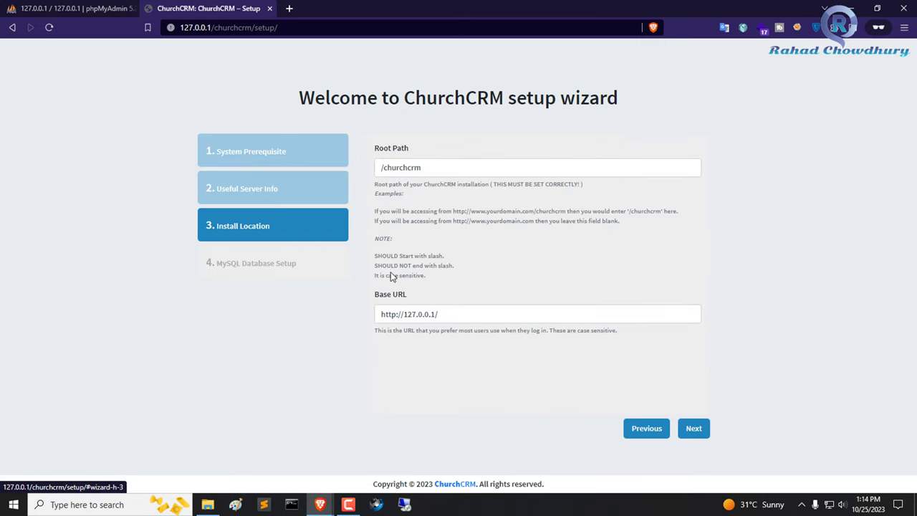
{"action": "triple_click", "coordinate": [411, 166]}
{"action": "right_click", "coordinate": [412, 168]}
{"action": "left_click", "coordinate": [461, 212]}
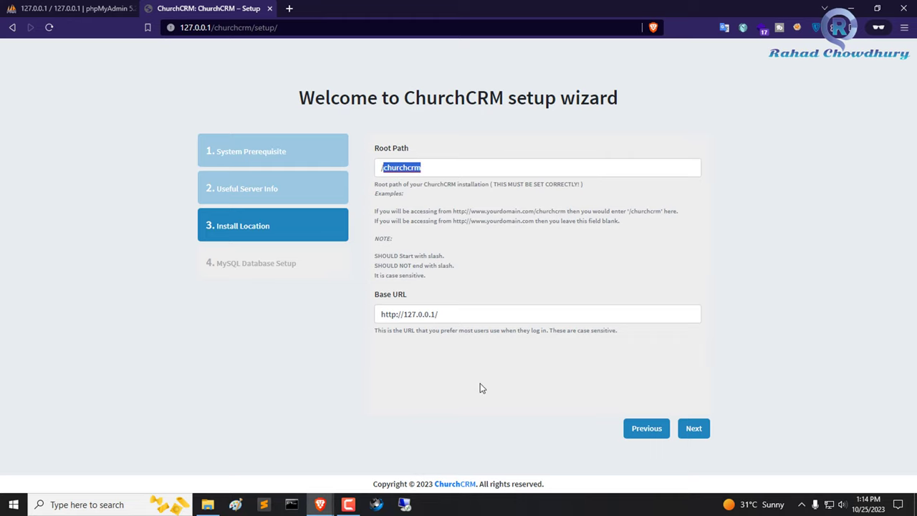
{"action": "left_click", "coordinate": [475, 385]}
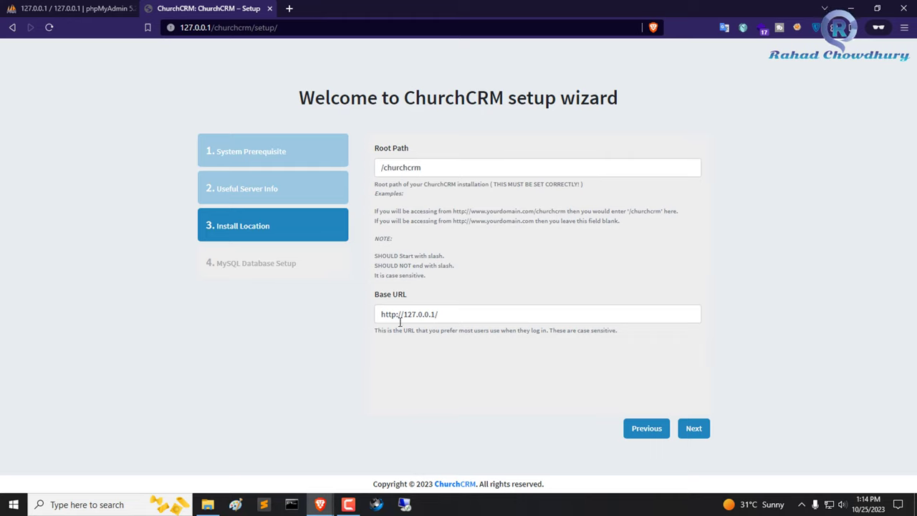
{"action": "left_click", "coordinate": [693, 428]}
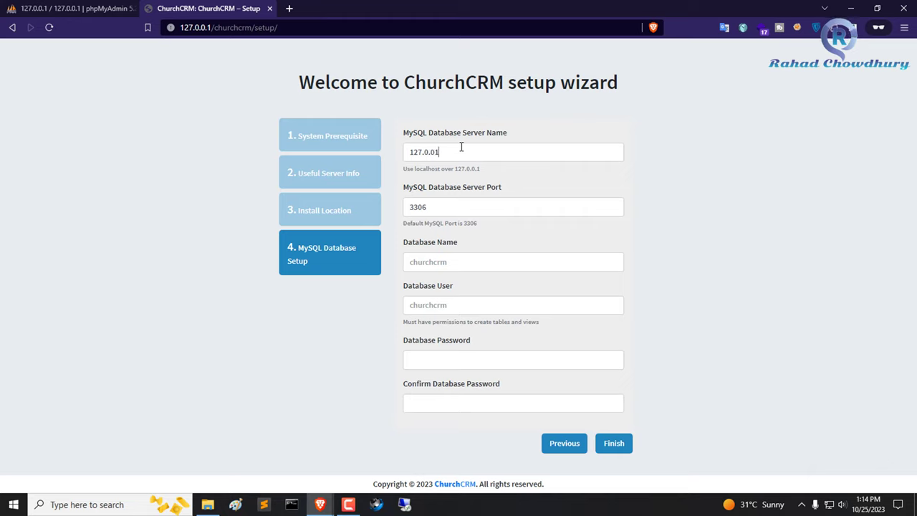
- Set the database server name to 127.0.0.1 and review the server and port fields
{"action": "left_click_drag", "start_coordinate": [461, 148], "coordinate": [338, 154]}
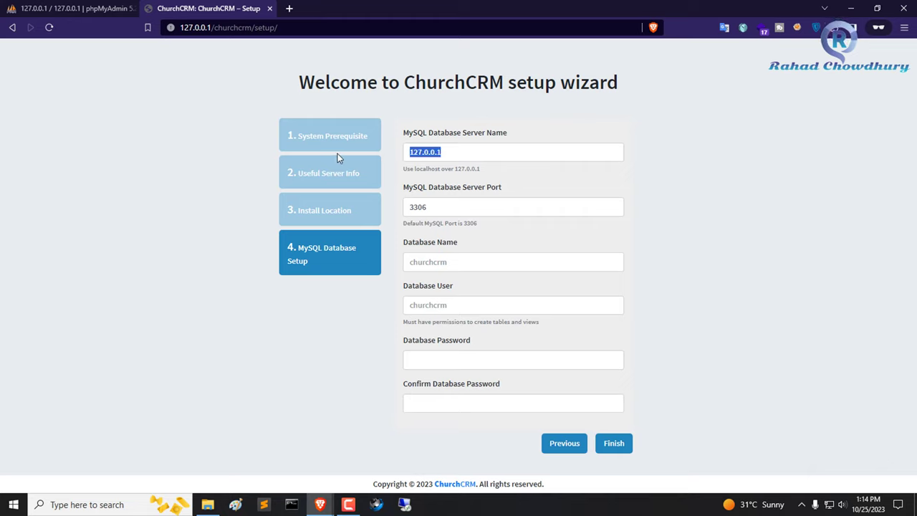
{"action": "left_click", "coordinate": [101, 163]}
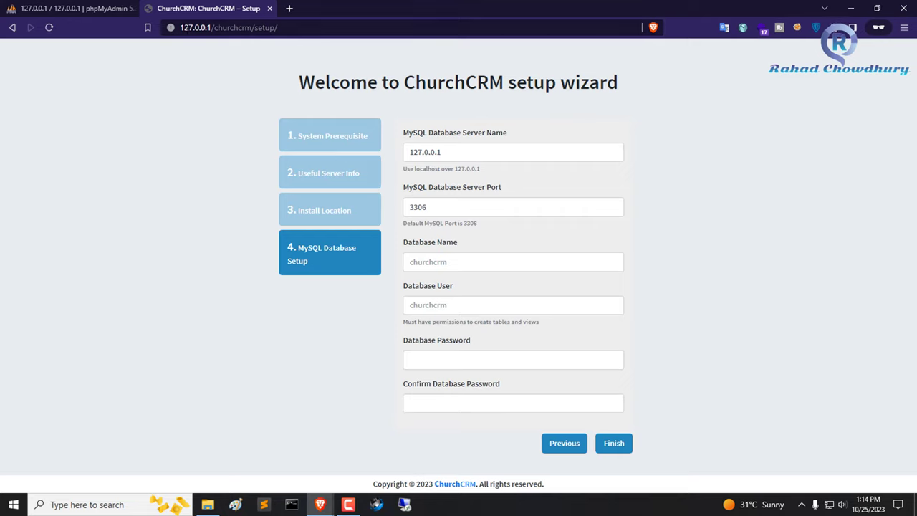
{"action": "left_click_drag", "start_coordinate": [405, 133], "coordinate": [540, 136]}
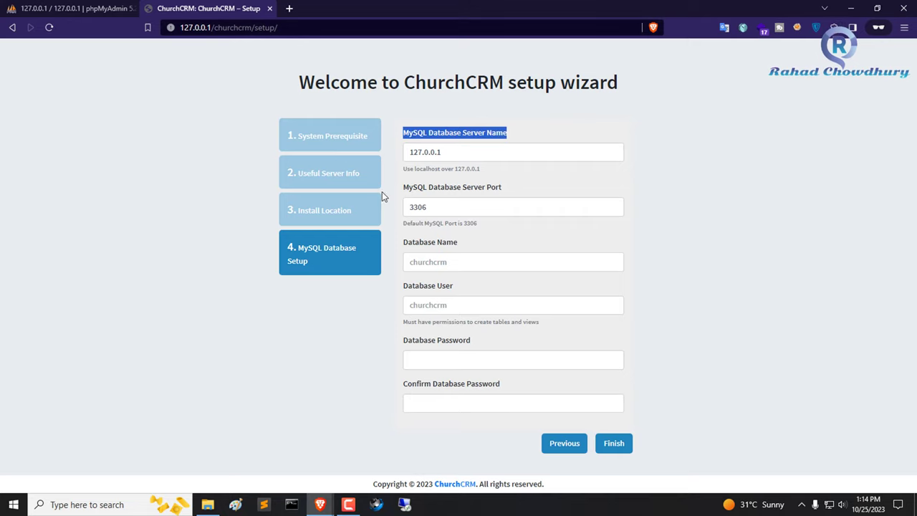
{"action": "left_click_drag", "start_coordinate": [402, 188], "coordinate": [539, 193]}
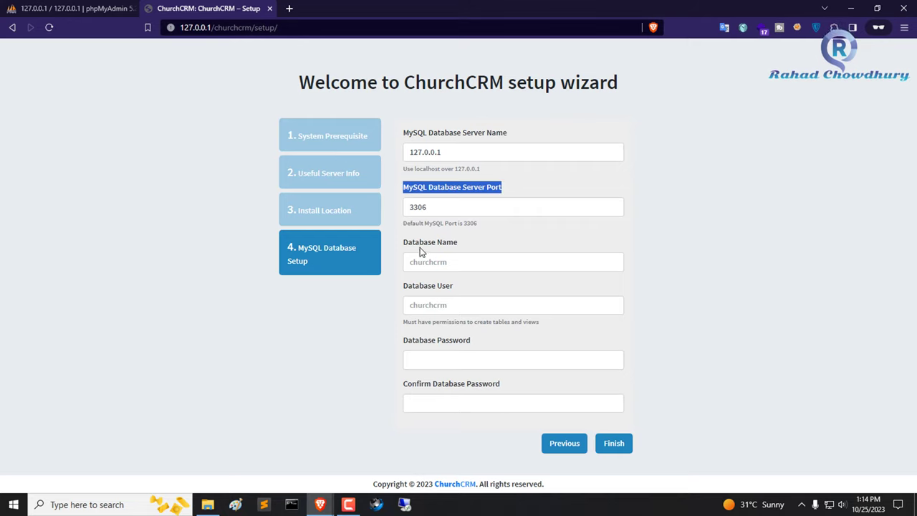
{"action": "left_click", "coordinate": [421, 249]}
- Paste churchcrm as the Database Name and select it
{"action": "right_click", "coordinate": [464, 261]}
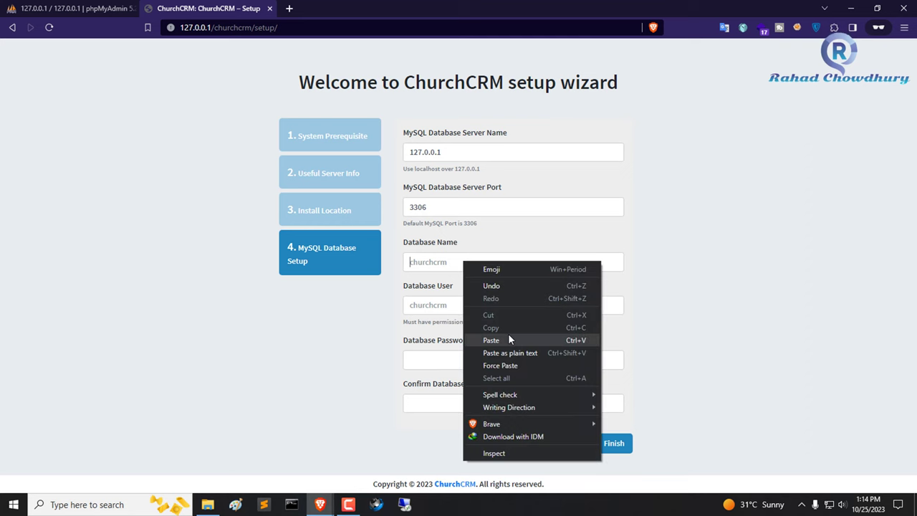
{"action": "left_click", "coordinate": [508, 334]}
{"action": "left_click_drag", "start_coordinate": [470, 265], "coordinate": [205, 266]}
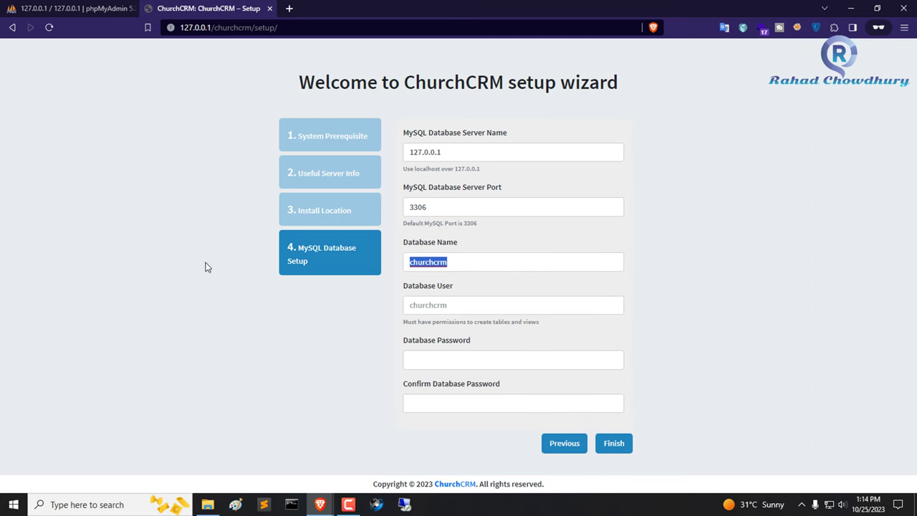
{"action": "left_click", "coordinate": [71, 8]}
- Create a new empty database named churchcrm in phpMyAdmin
{"action": "left_click", "coordinate": [36, 109]}
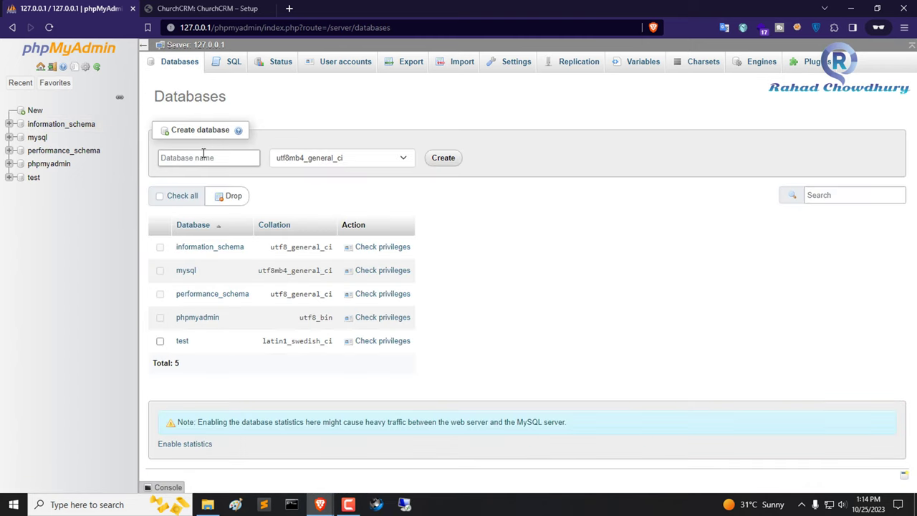
{"action": "right_click", "coordinate": [204, 154]}
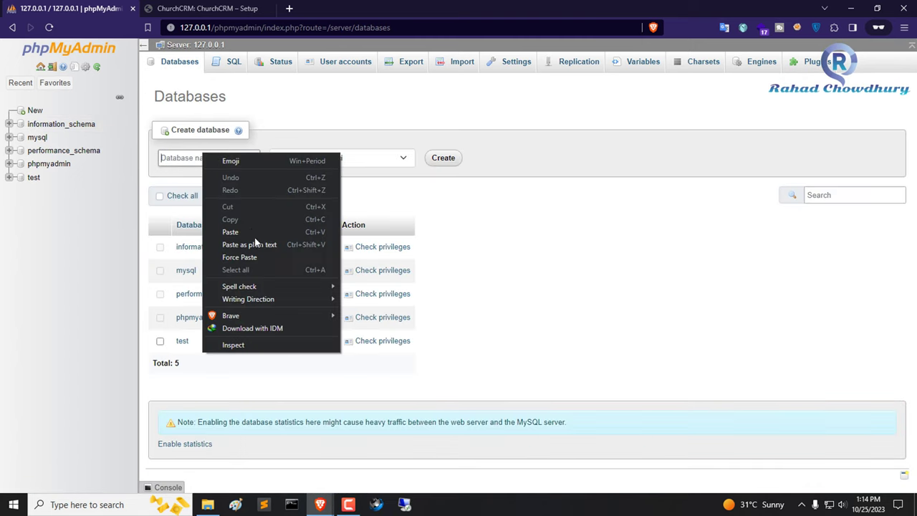
{"action": "left_click", "coordinate": [253, 230]}
{"action": "left_click", "coordinate": [441, 158]}
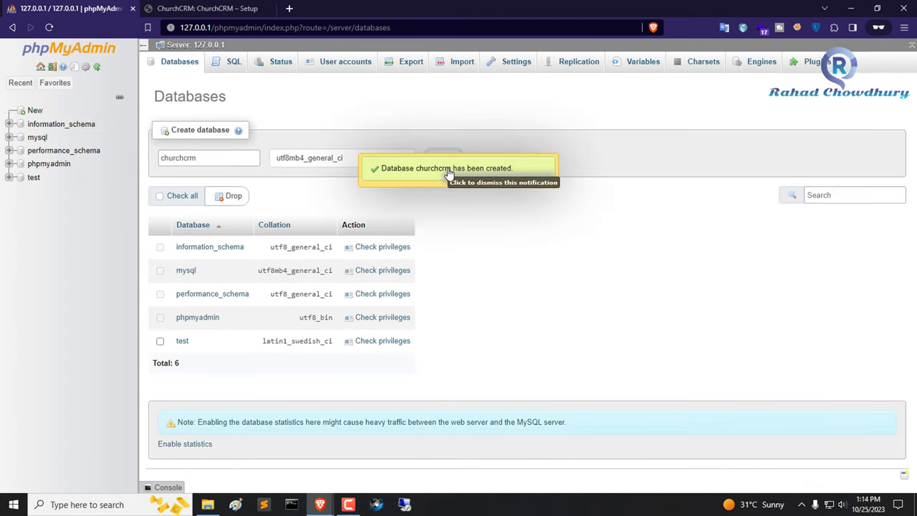
- Review the Database User and Database Password fields in the ChurchCRM wizard
{"action": "left_click", "coordinate": [209, 8]}
{"action": "left_click", "coordinate": [454, 302]}
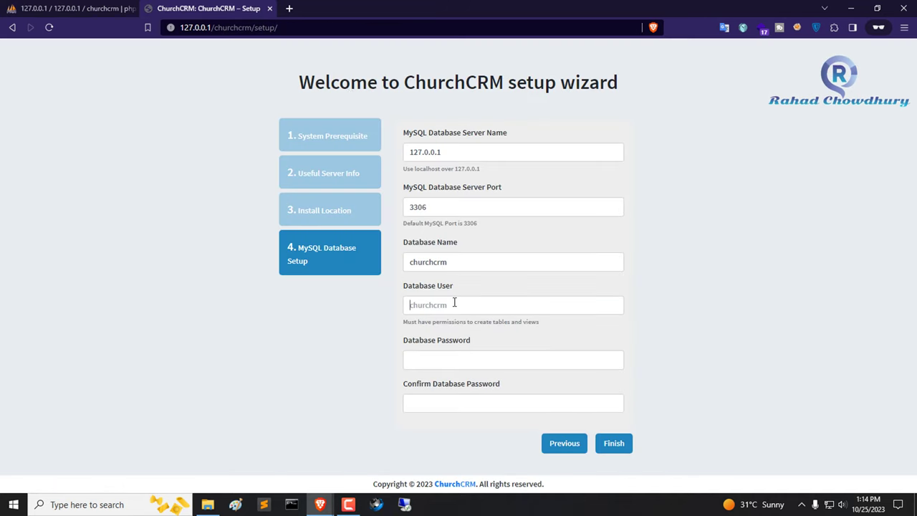
{"action": "left_click_drag", "start_coordinate": [403, 341], "coordinate": [462, 334]}
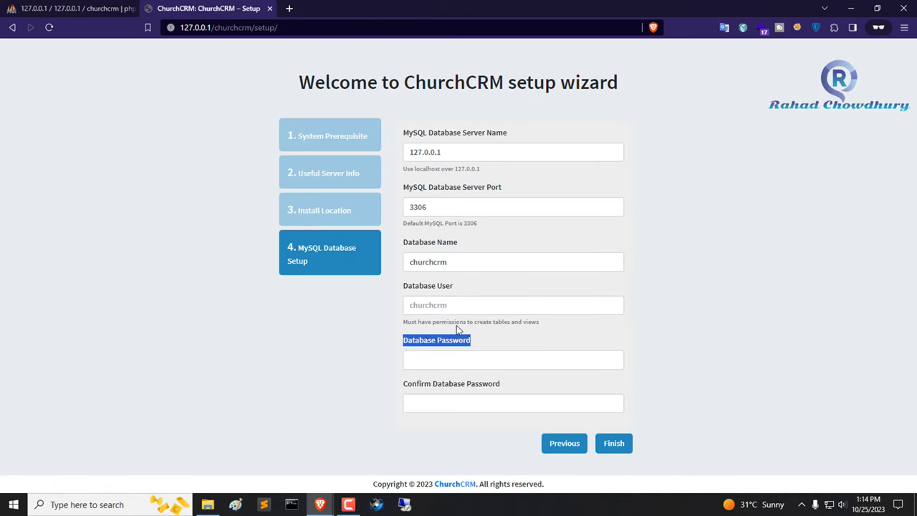
{"action": "left_click_drag", "start_coordinate": [401, 291], "coordinate": [453, 288]}
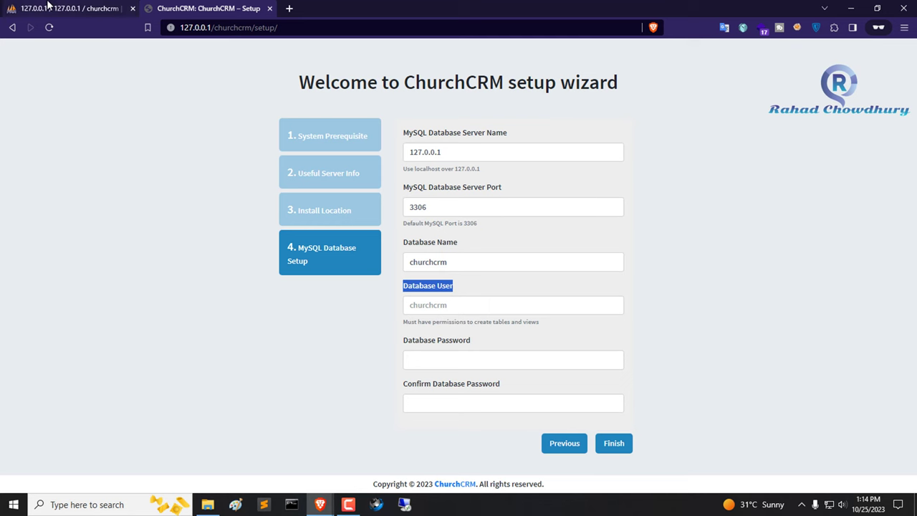
{"action": "left_click", "coordinate": [68, 7]}
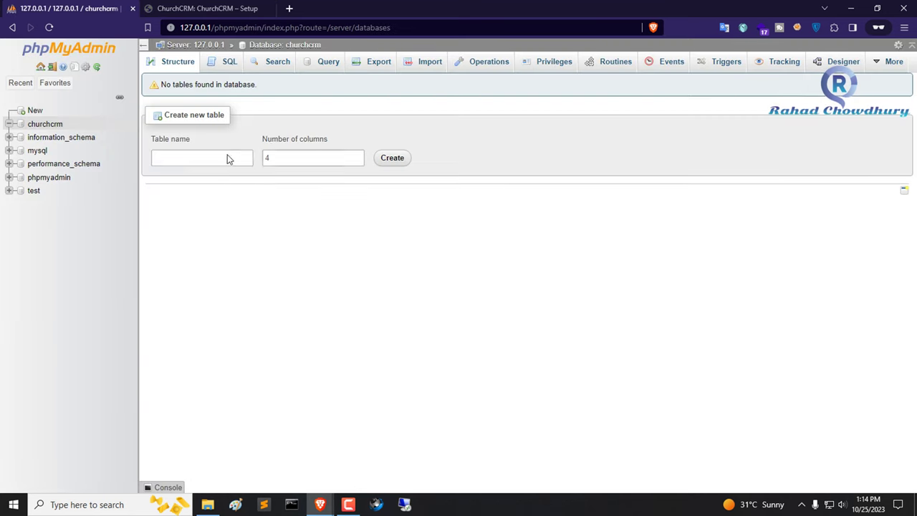
- Start a new user account on churchcrm with a user name and host set to localhost
{"action": "left_click", "coordinate": [551, 66]}
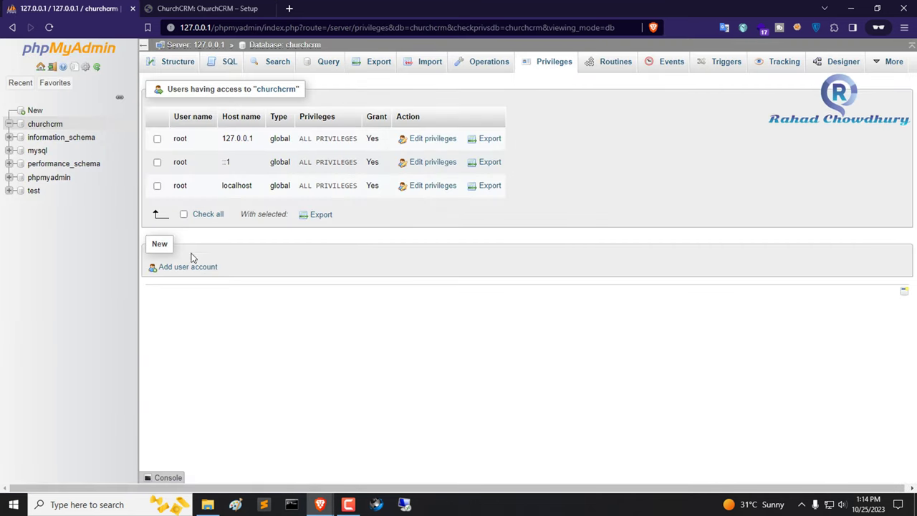
{"action": "left_click", "coordinate": [200, 276]}
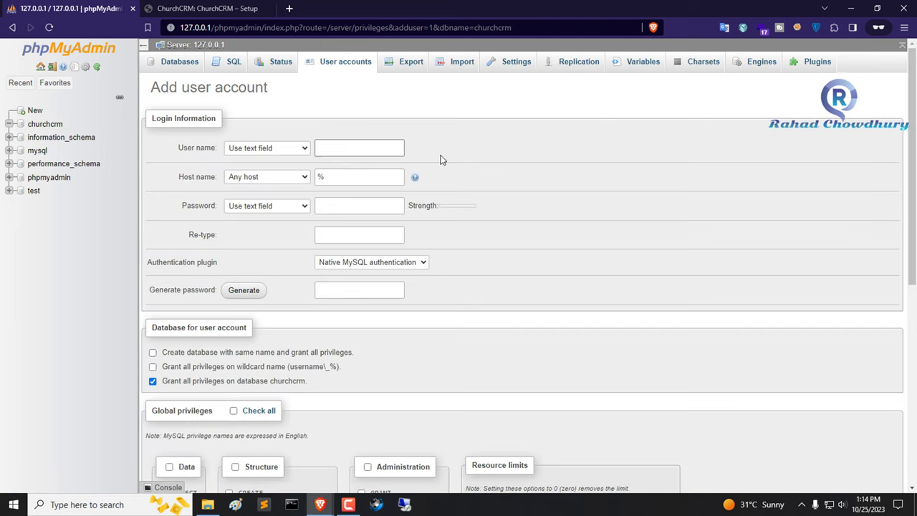
{"action": "left_click", "coordinate": [381, 148]}
{"action": "type", "text": "rahad"}
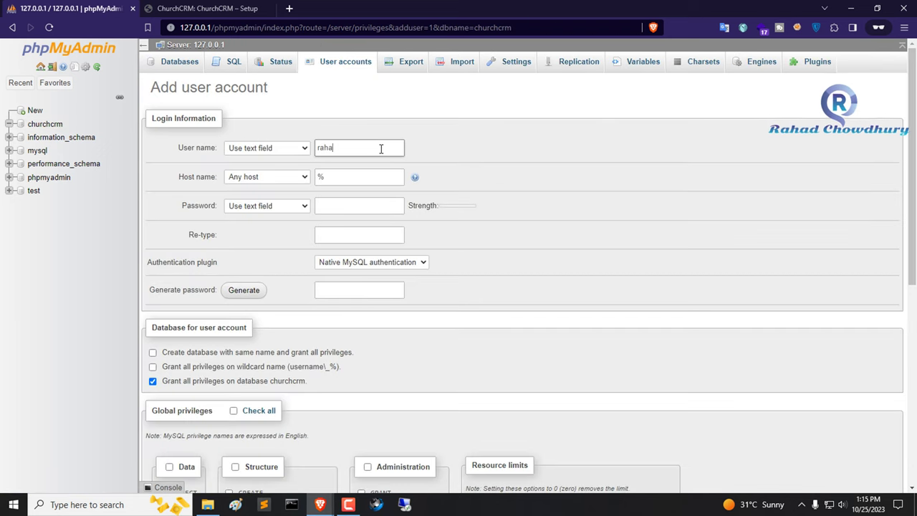
{"action": "left_click", "coordinate": [272, 177]}
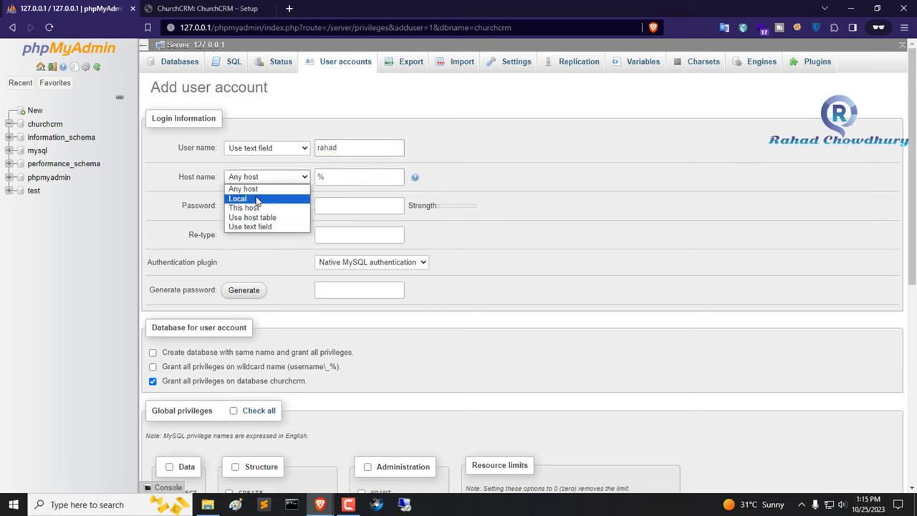
{"action": "left_click", "coordinate": [256, 199]}
- Enter the new account's password and its confirmation
{"action": "left_click", "coordinate": [341, 208]}
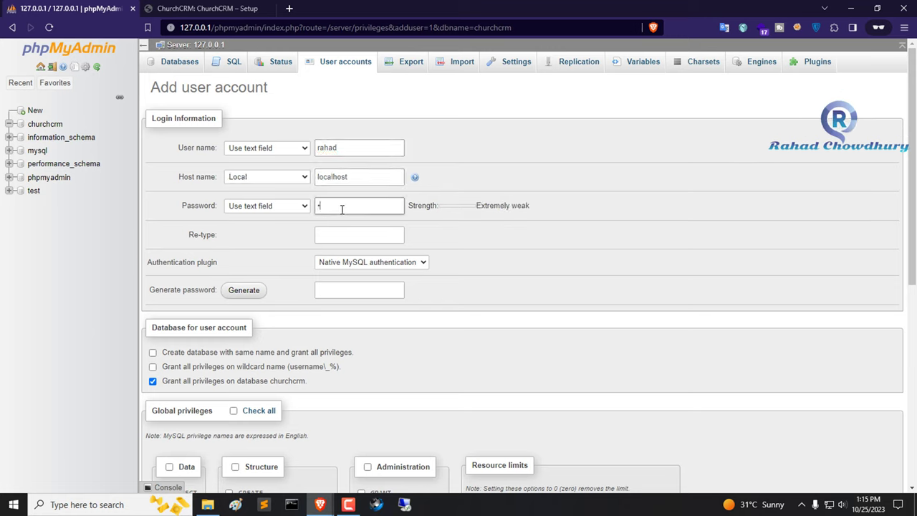
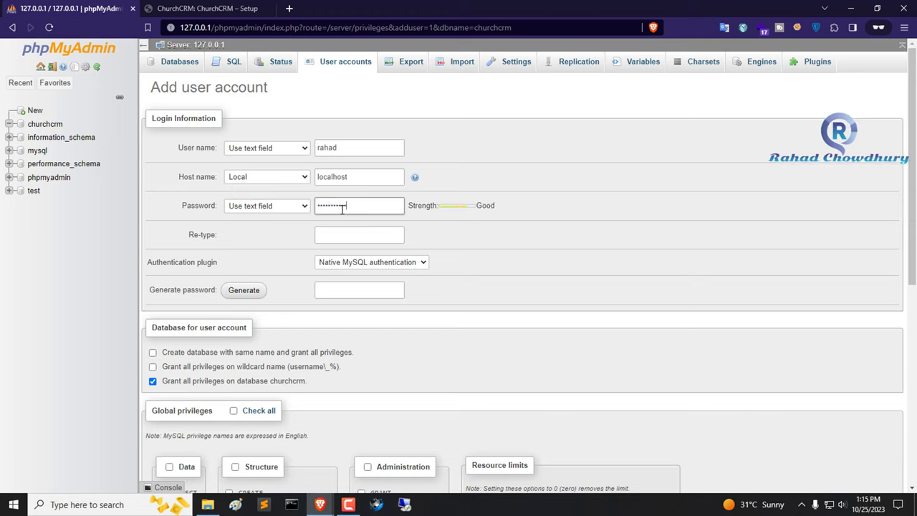
{"action": "left_click", "coordinate": [330, 234]}
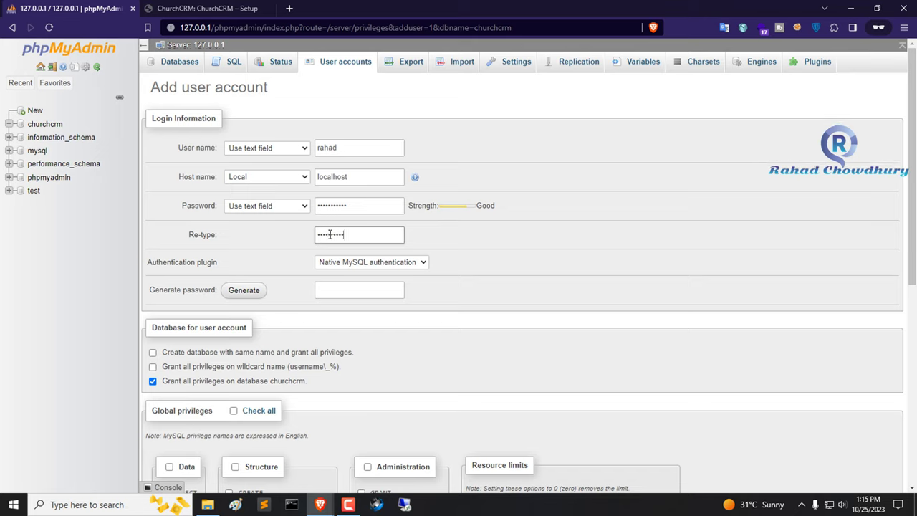
{"action": "left_click", "coordinate": [352, 147]}
{"action": "double_click", "coordinate": [333, 148]}
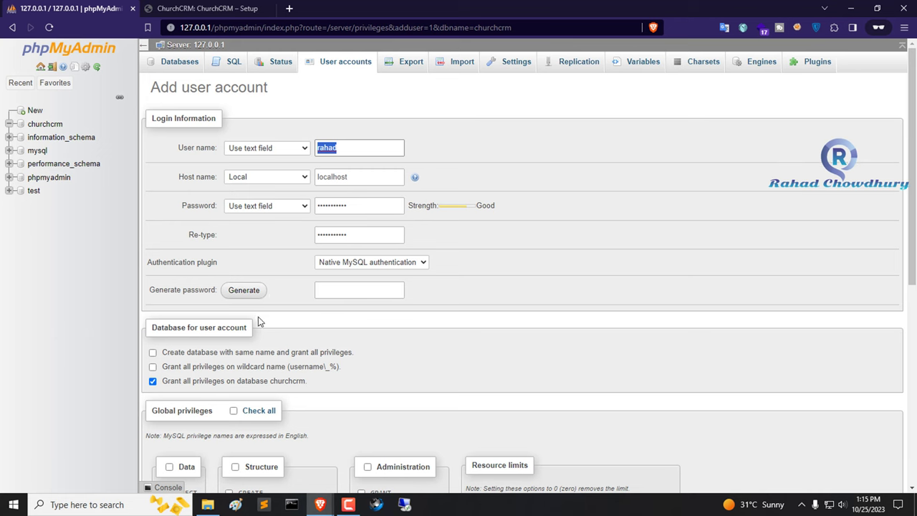
- Grant all Data, Structure and Administration global privileges and create the account
{"action": "scroll", "coordinate": [161, 322], "scroll_direction": "down", "scroll_amount": 2}
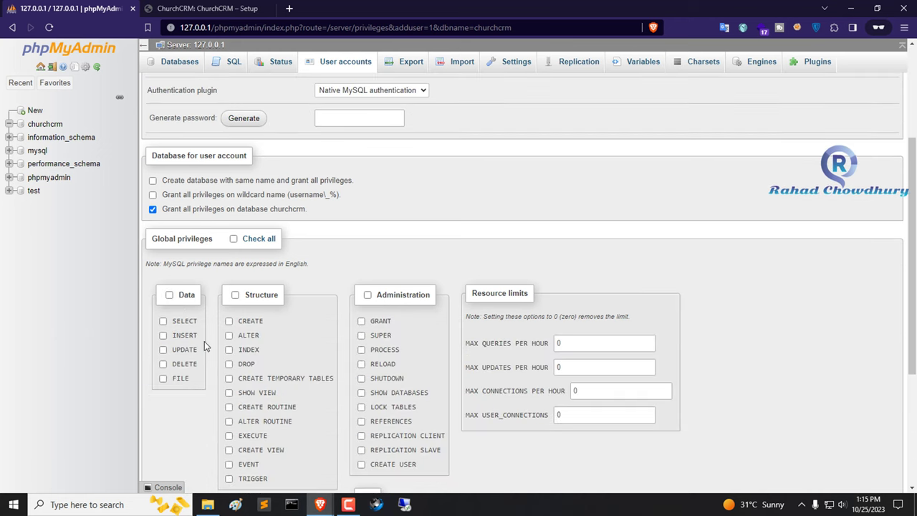
{"action": "left_click", "coordinate": [170, 295]}
{"action": "left_click", "coordinate": [235, 295]}
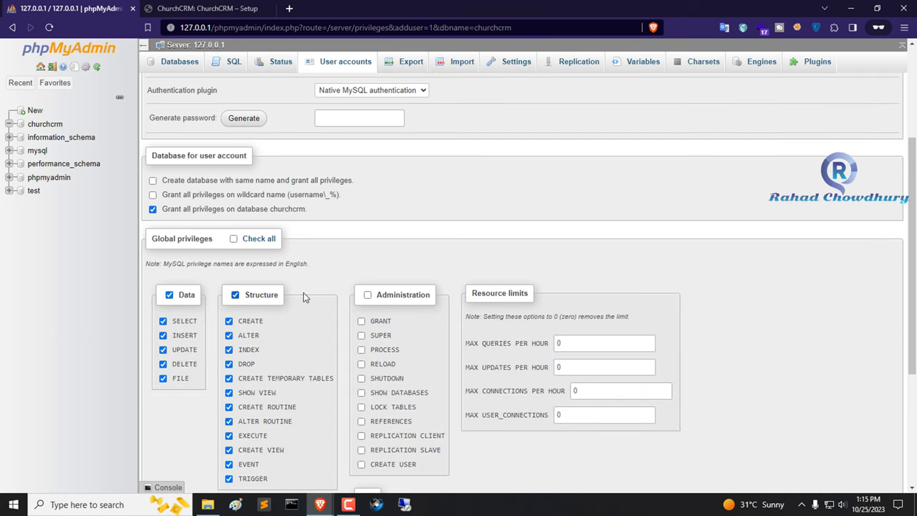
{"action": "left_click", "coordinate": [366, 295]}
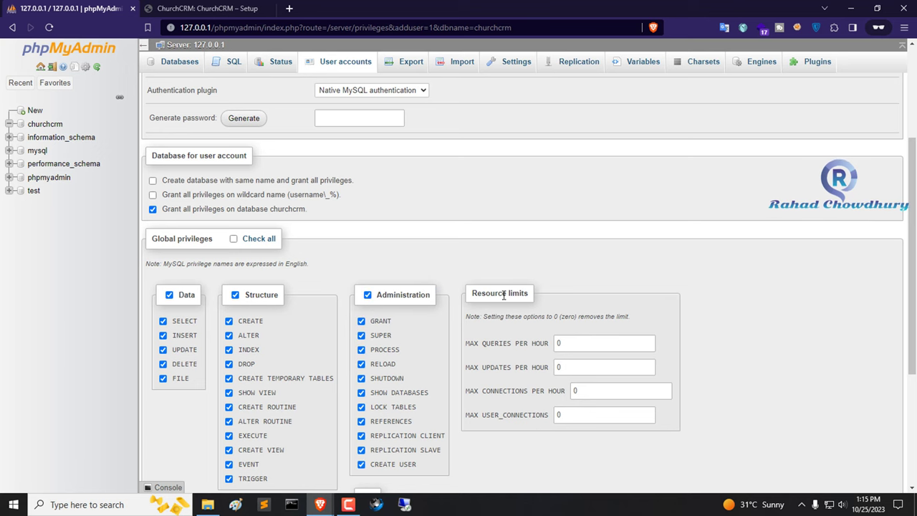
{"action": "scroll", "coordinate": [473, 301], "scroll_direction": "down", "scroll_amount": 3}
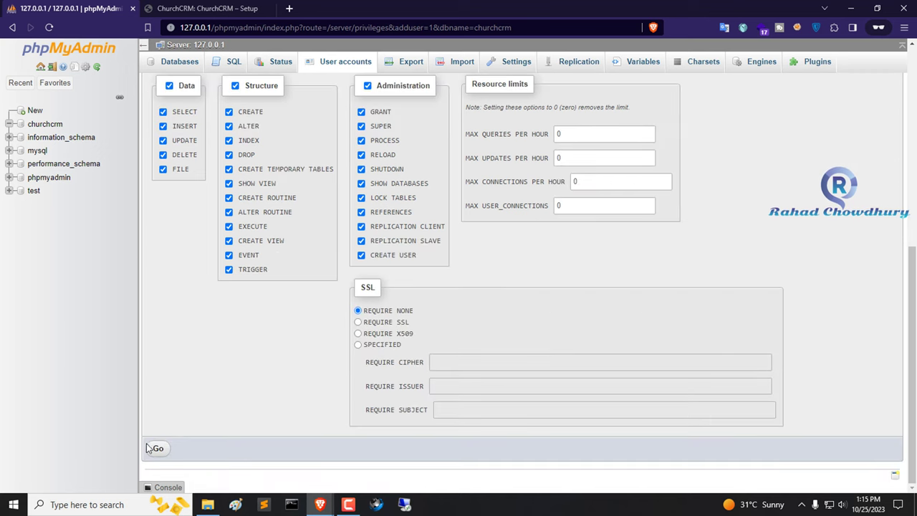
{"action": "left_click", "coordinate": [159, 447]}
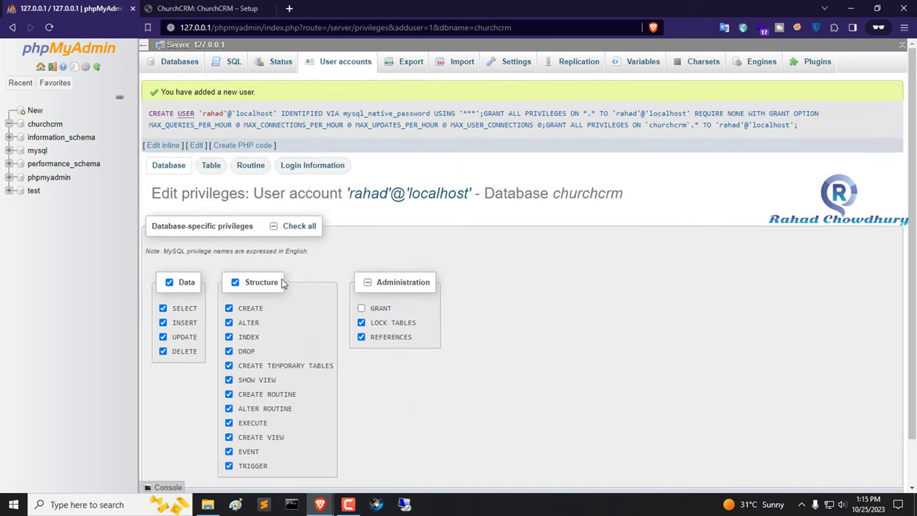
- Save the user's privileges on churchcrm and open the still-empty churchcrm database
{"action": "scroll", "coordinate": [300, 283], "scroll_direction": "down", "scroll_amount": 1}
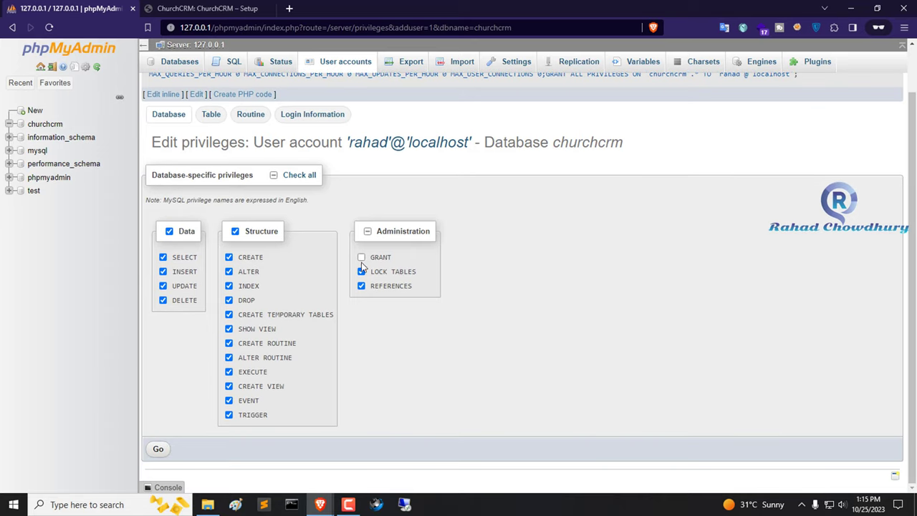
{"action": "left_click", "coordinate": [164, 452]}
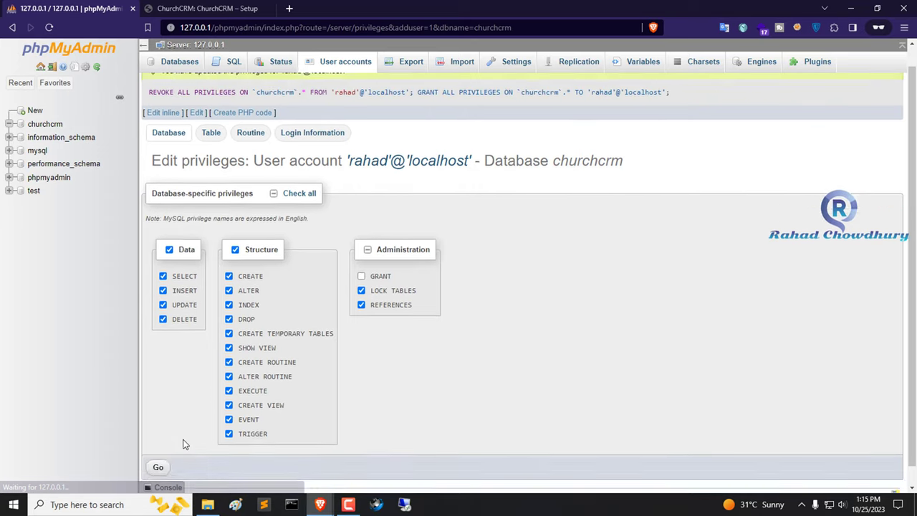
{"action": "left_click", "coordinate": [44, 124]}
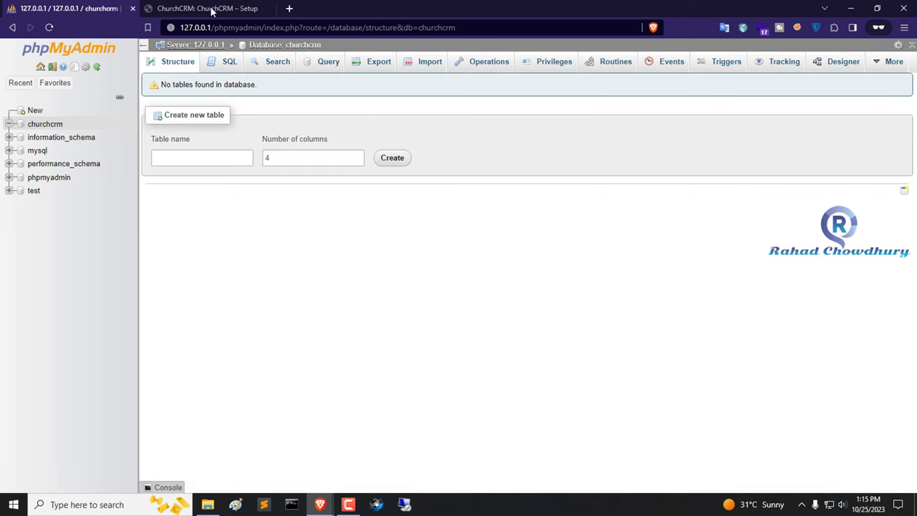
{"action": "left_click", "coordinate": [211, 8]}
- Enter the MySQL user name and its password twice, then finish the database setup
{"action": "left_click", "coordinate": [464, 306]}
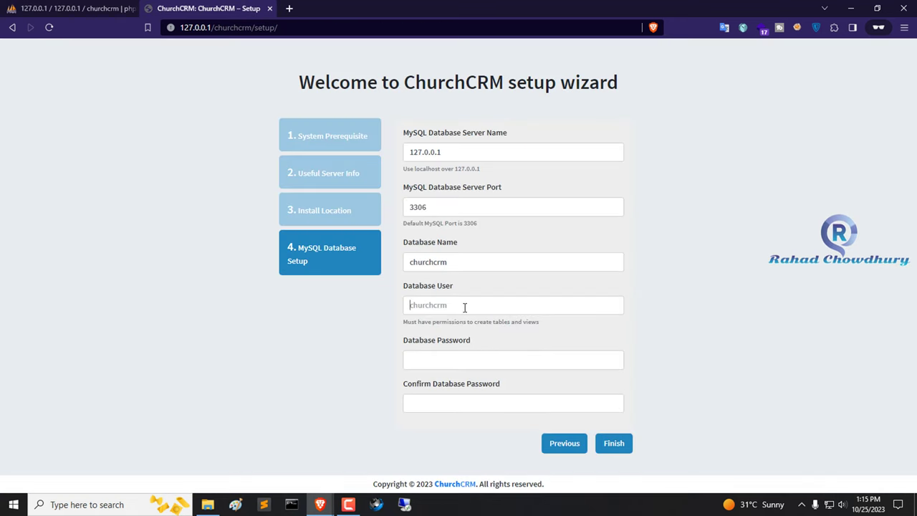
{"action": "key", "text": "Tab"}
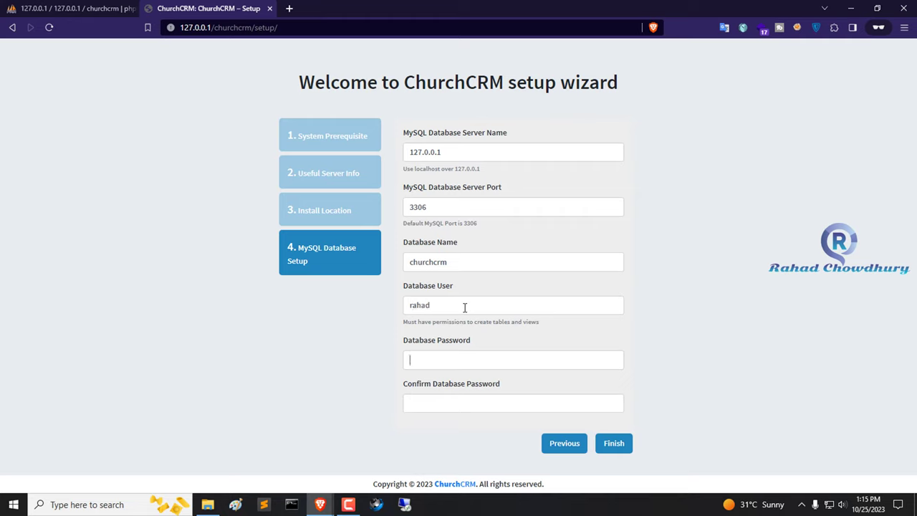
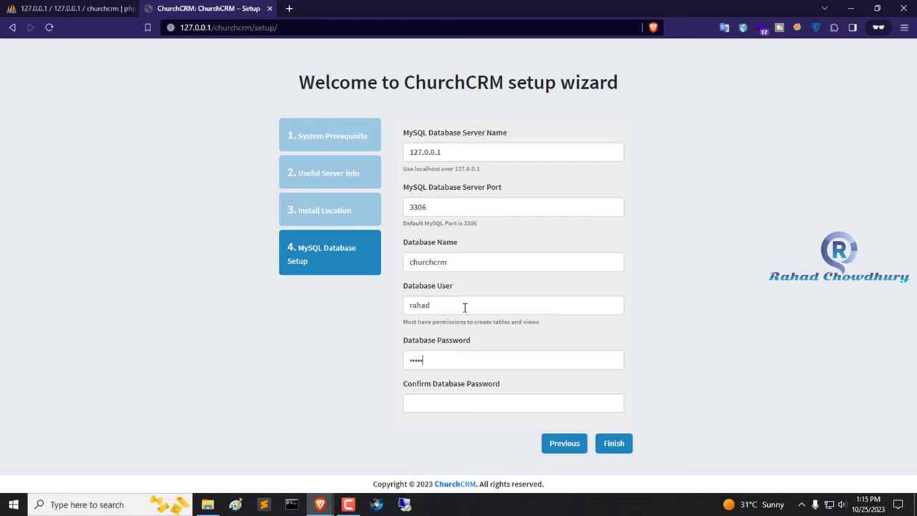
{"action": "key", "text": "Tab"}
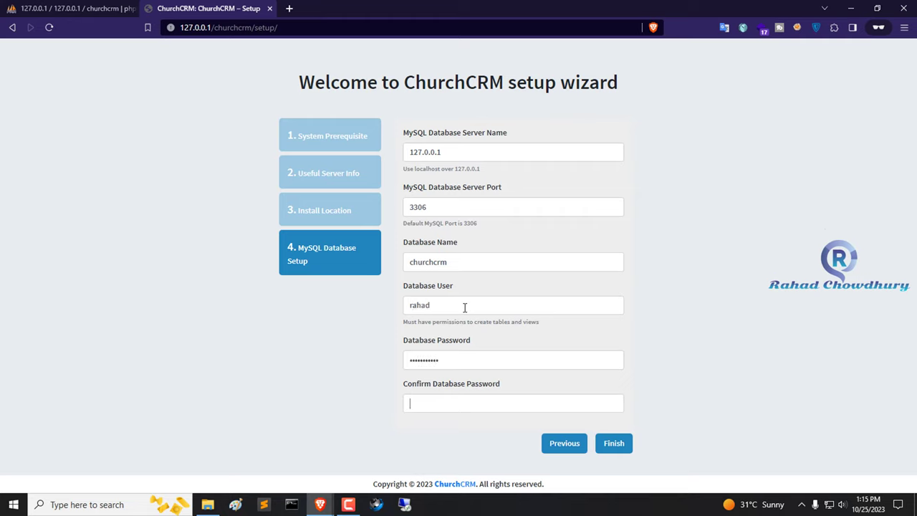
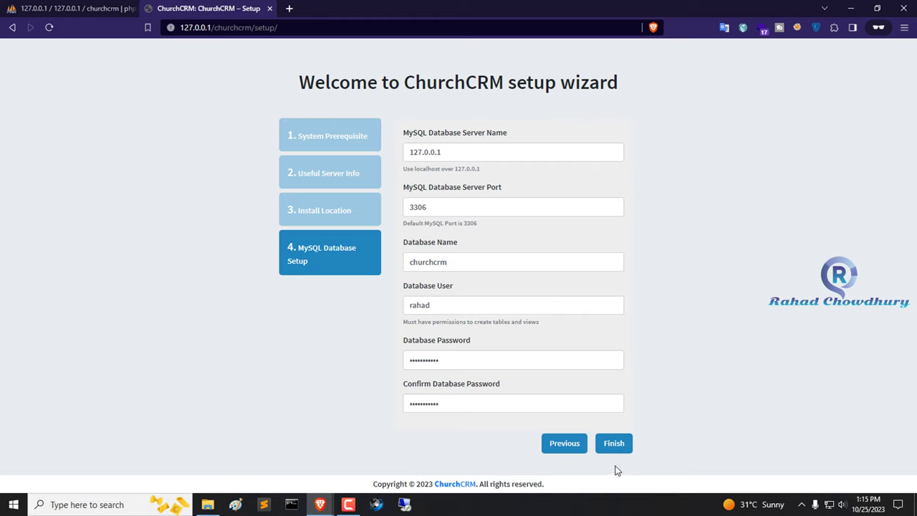
{"action": "left_click", "coordinate": [621, 444]}
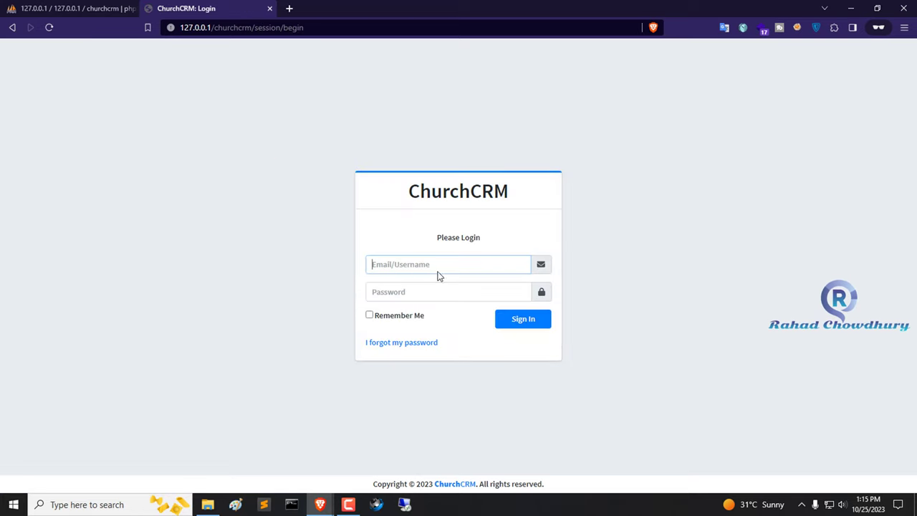
- On the login page, try the username field, reload, and copy the ChurchCRM heading text
{"action": "left_click", "coordinate": [434, 262]}
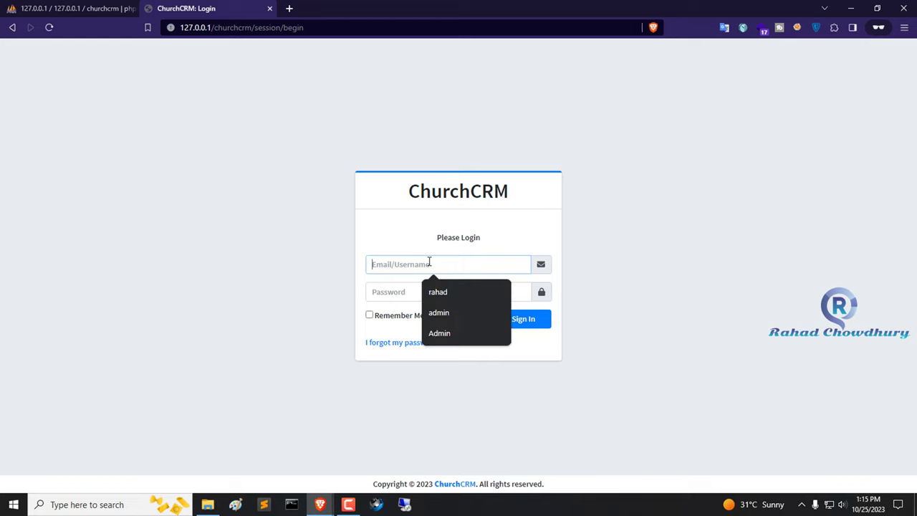
{"action": "left_click", "coordinate": [418, 245]}
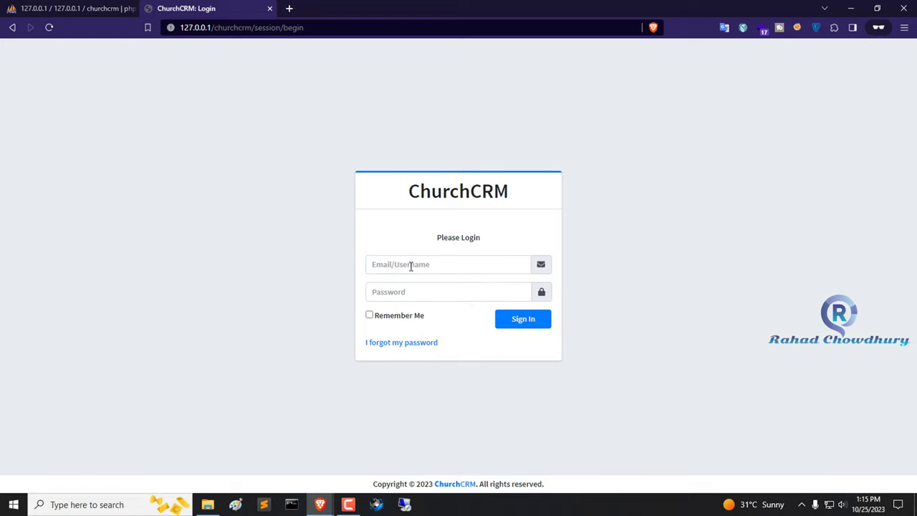
{"action": "left_click", "coordinate": [504, 324]}
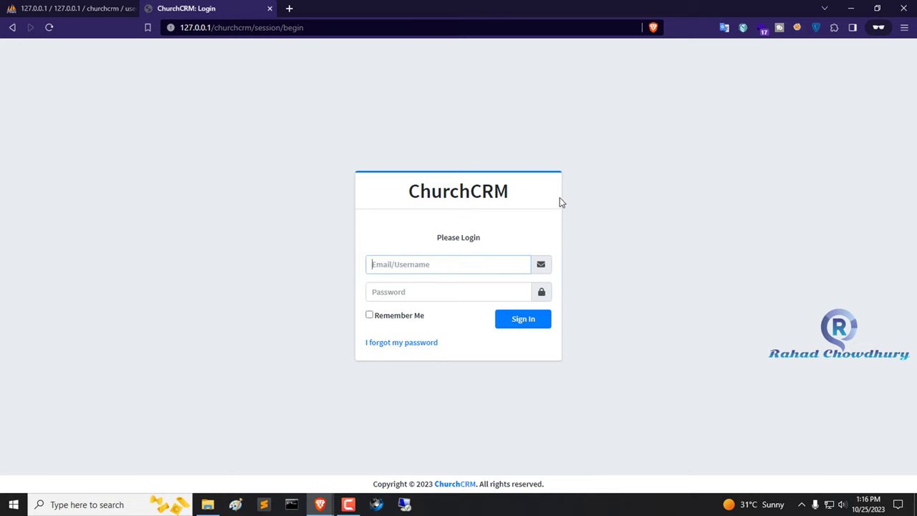
{"action": "left_click_drag", "start_coordinate": [537, 196], "coordinate": [391, 199]}
{"action": "key", "text": "ctrl+c"}
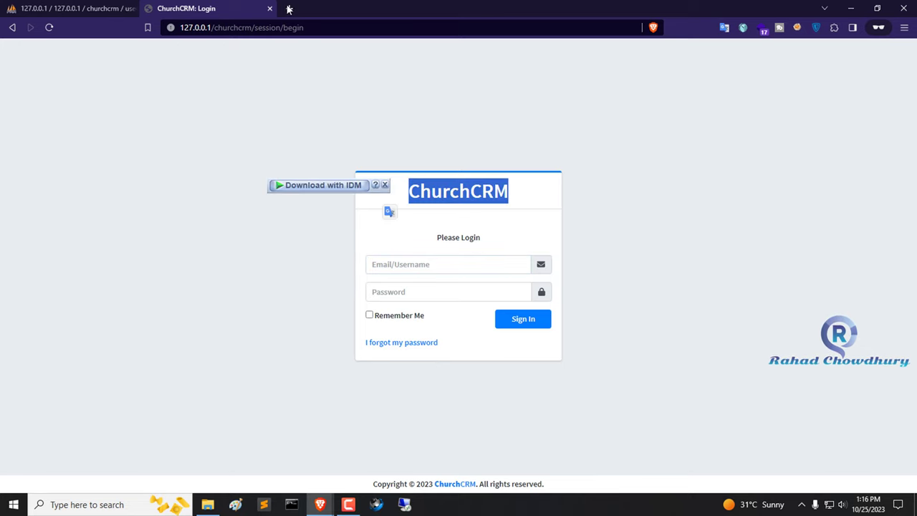
- Search 'ChurchCRM default user pass' on Google in a private window
{"action": "key", "text": "ctrl+shift+n"}
{"action": "key", "text": "ctrl+v"}
{"action": "type", "text": "def"}
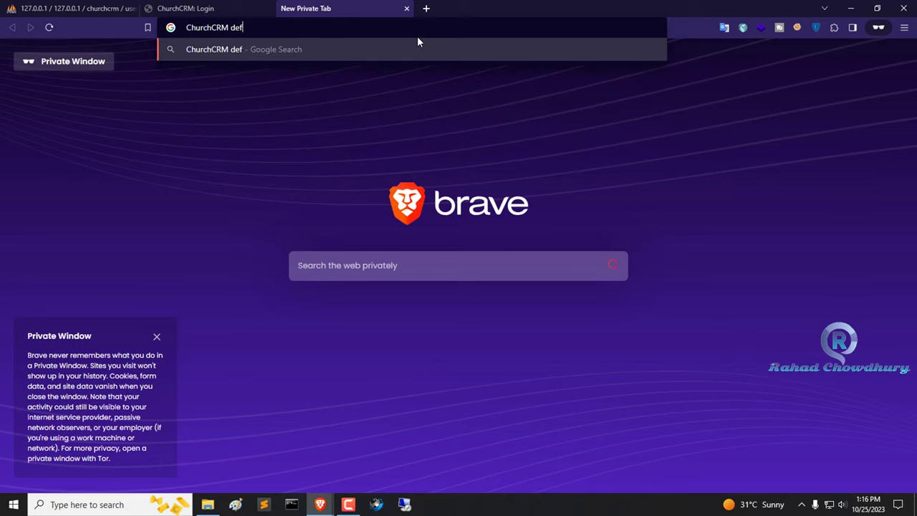
{"action": "type", "text": "ault pa"}
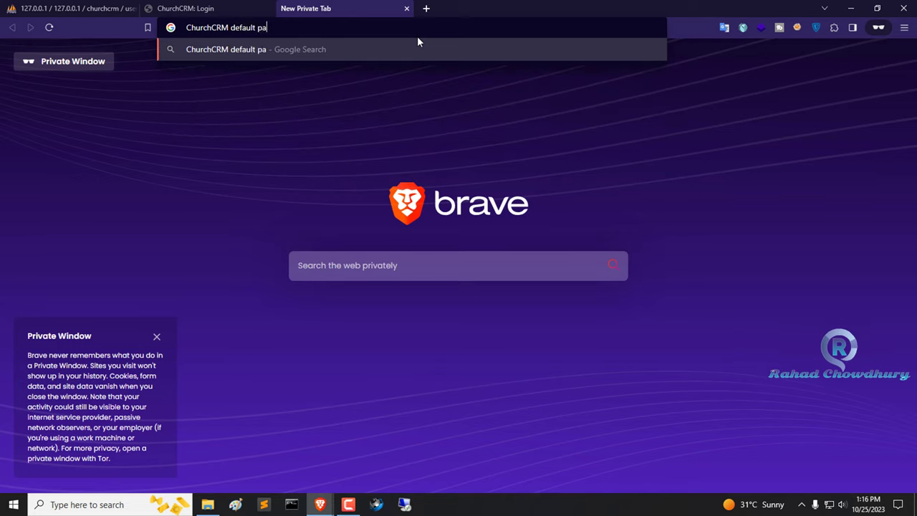
{"action": "key", "text": "BackSpace"}
{"action": "key", "text": "BackSpace"}
{"action": "type", "text": "user pass"}
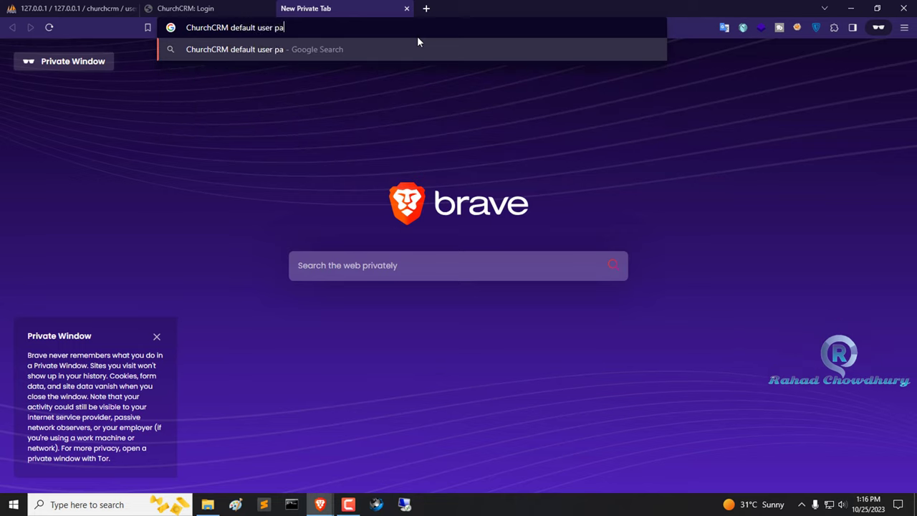
{"action": "key", "text": "Return"}
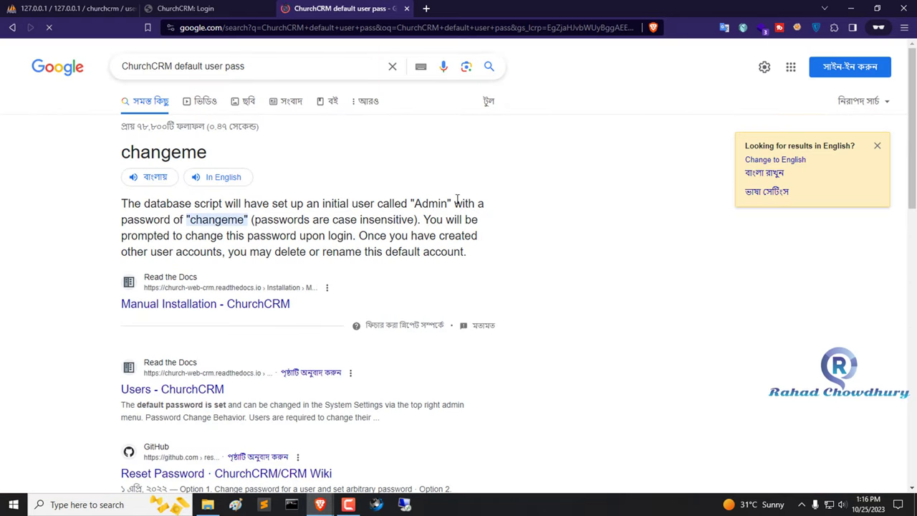
- Copy the default admin username from the search result snippet
{"action": "left_click_drag", "start_coordinate": [377, 203], "coordinate": [269, 225]}
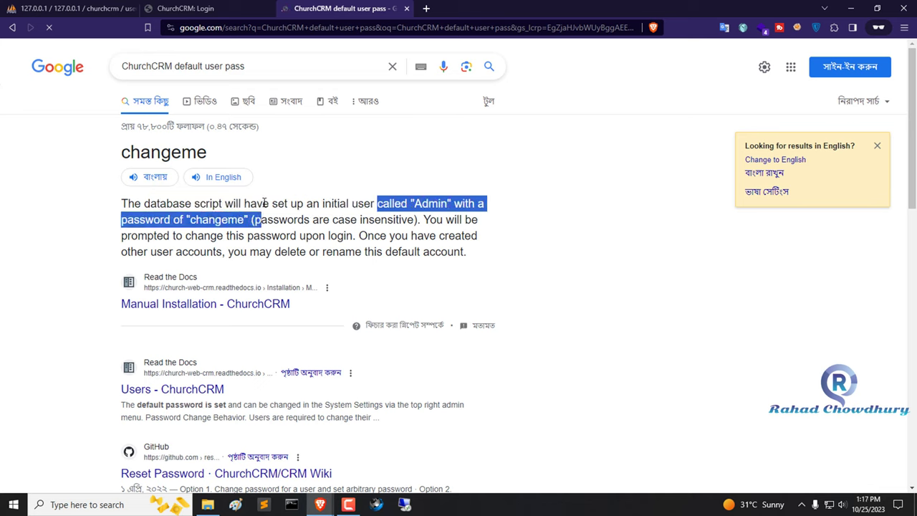
{"action": "left_click", "coordinate": [263, 204]}
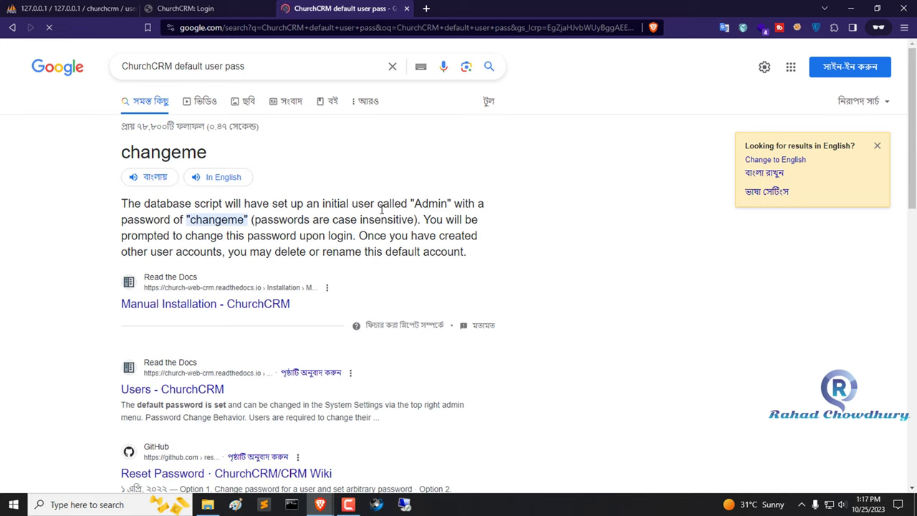
{"action": "double_click", "coordinate": [441, 203]}
{"action": "right_click", "coordinate": [434, 204]}
{"action": "left_click", "coordinate": [466, 213]}
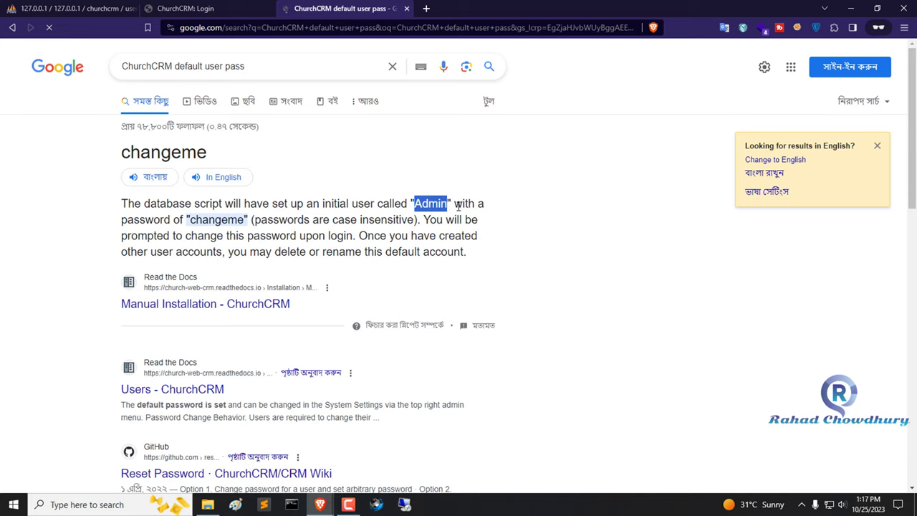
{"action": "left_click", "coordinate": [175, 6]}
- Paste the default admin username into the login form and copy the default password from Google
{"action": "right_click", "coordinate": [410, 264]}
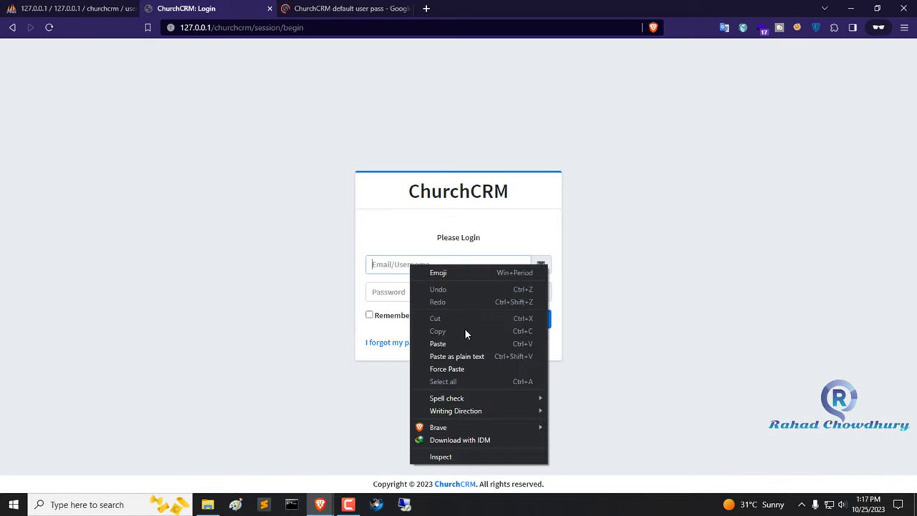
{"action": "left_click", "coordinate": [468, 343]}
{"action": "left_click", "coordinate": [311, 7]}
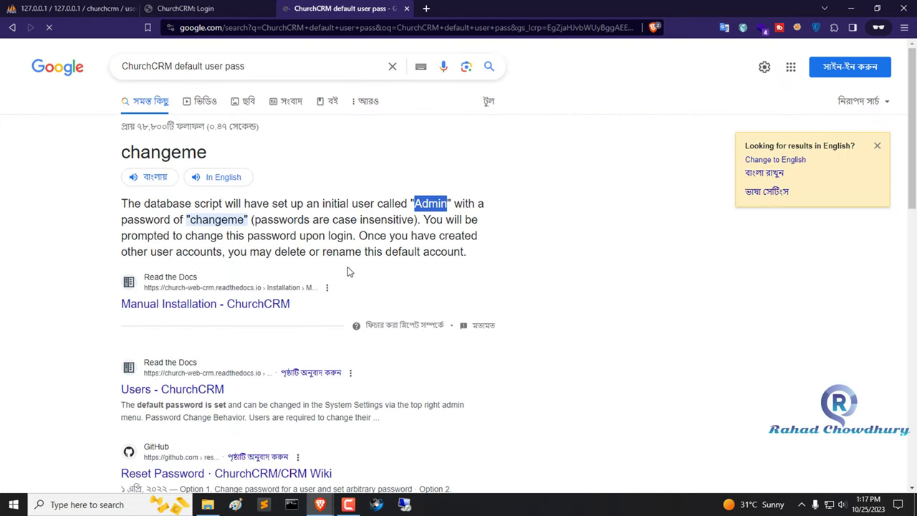
{"action": "double_click", "coordinate": [216, 219]}
{"action": "right_click", "coordinate": [219, 221]}
{"action": "left_click", "coordinate": [275, 228]}
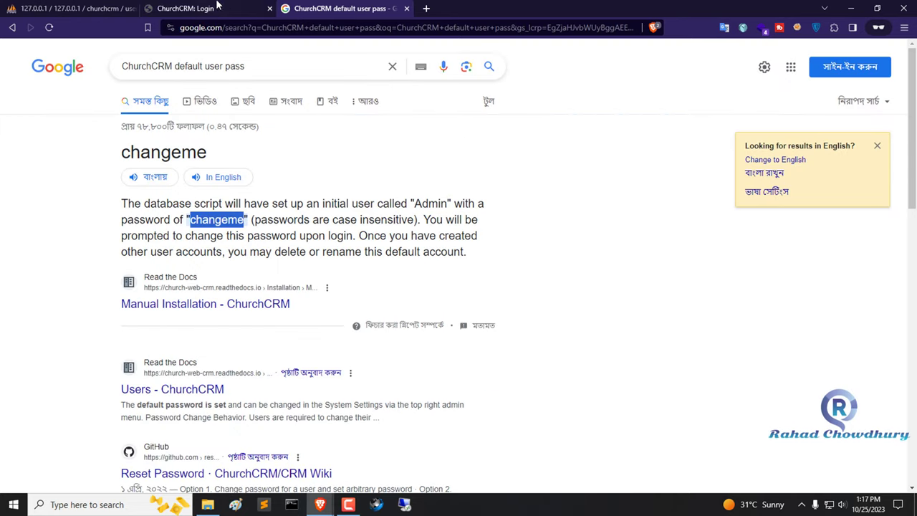
- Paste the default password into the Password field and sign in
{"action": "left_click", "coordinate": [186, 8]}
{"action": "right_click", "coordinate": [422, 293]}
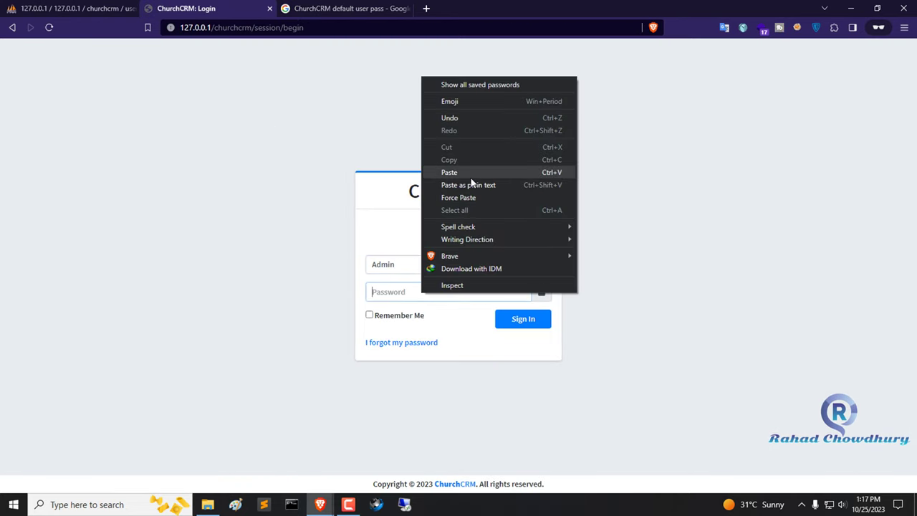
{"action": "left_click", "coordinate": [469, 173]}
{"action": "left_click", "coordinate": [533, 324]}
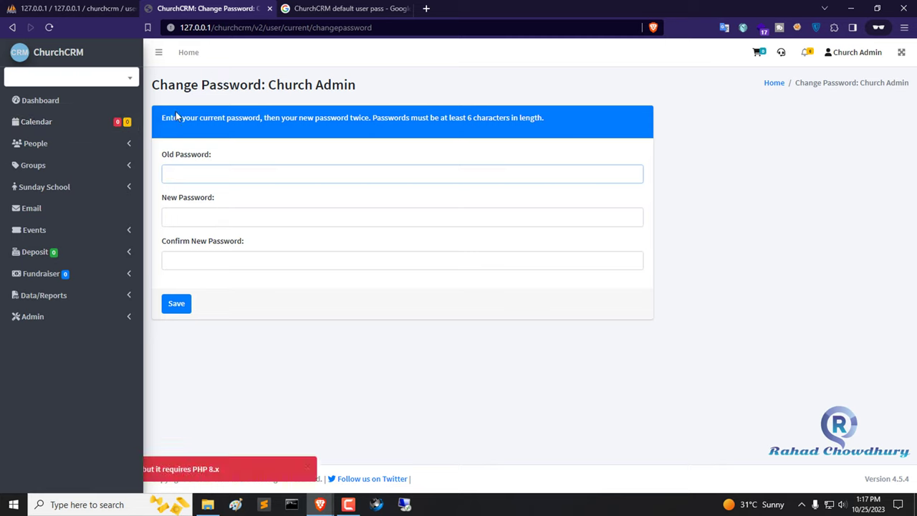
- Paste the current admin password as the old one, enter a new password twice, and save
{"action": "left_click_drag", "start_coordinate": [152, 83], "coordinate": [399, 87]}
{"action": "left_click", "coordinate": [256, 177]}
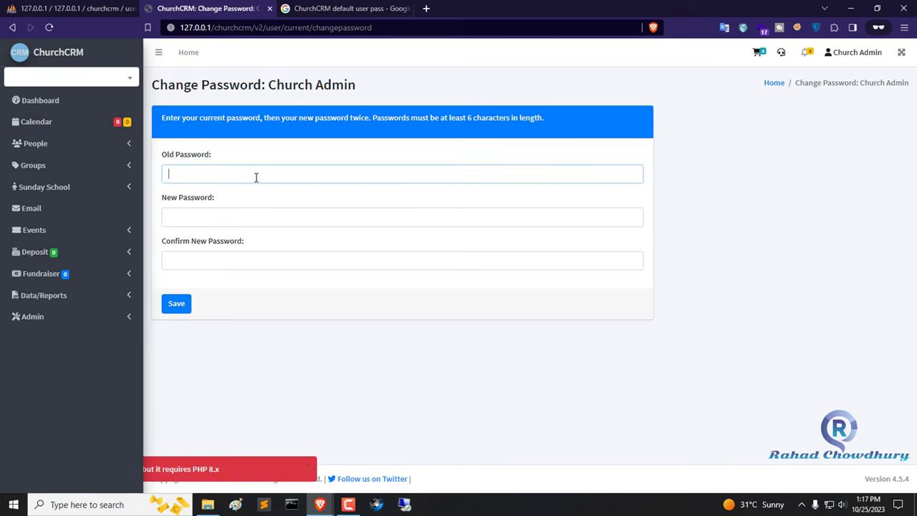
{"action": "right_click", "coordinate": [255, 179]}
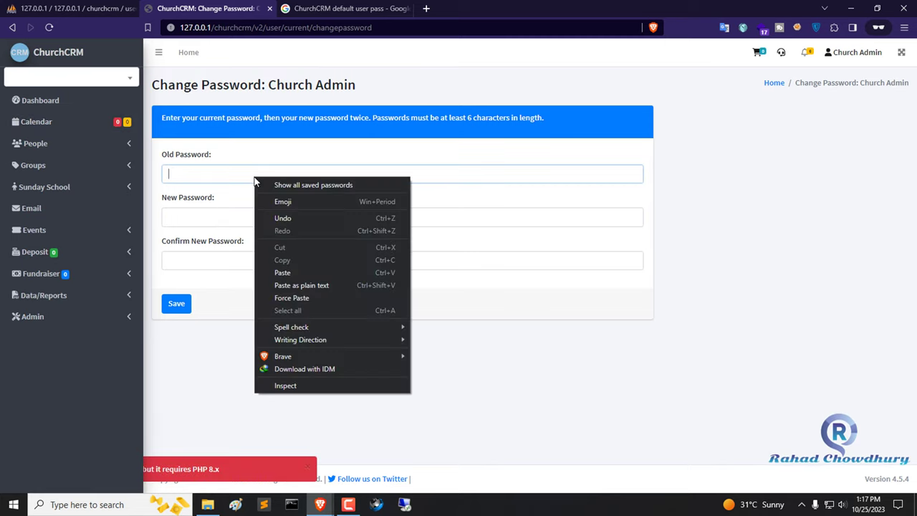
{"action": "left_click", "coordinate": [322, 271]}
{"action": "left_click", "coordinate": [272, 215]}
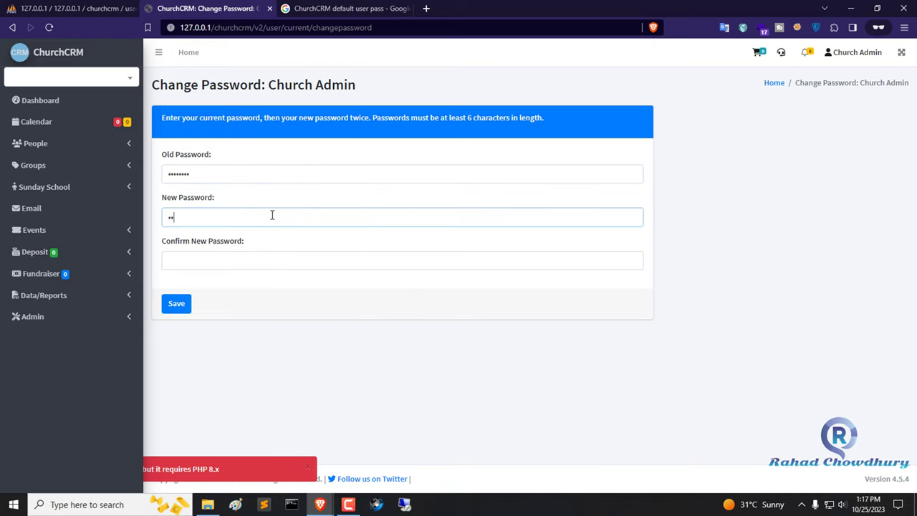
{"action": "key", "text": "Tab"}
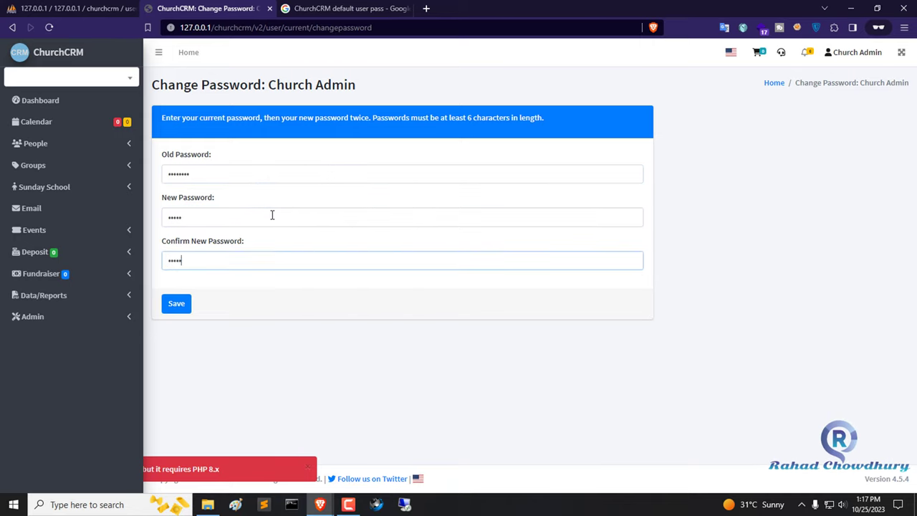
{"action": "left_click", "coordinate": [172, 304]}
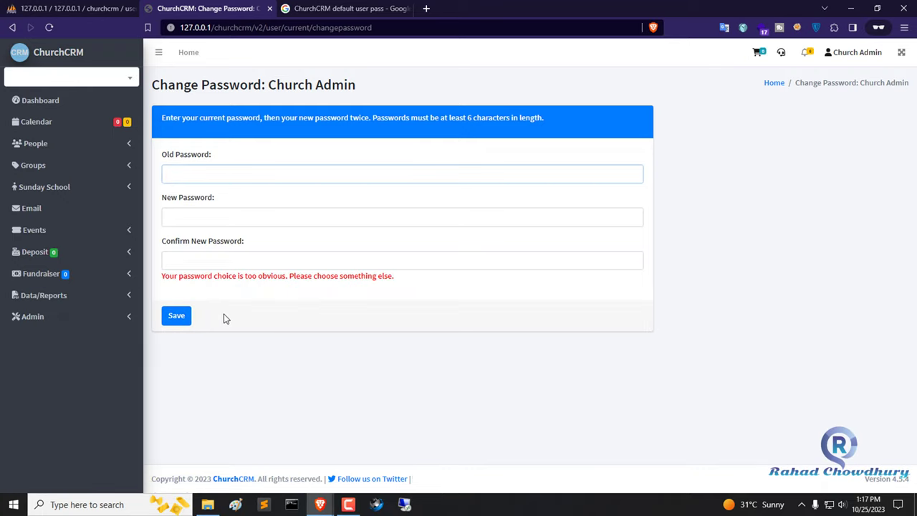
- After the error, re-paste the old password, re-enter the new password and confirmation, and save again
{"action": "left_click", "coordinate": [251, 223]}
{"action": "left_click", "coordinate": [249, 170]}
{"action": "right_click", "coordinate": [248, 170]}
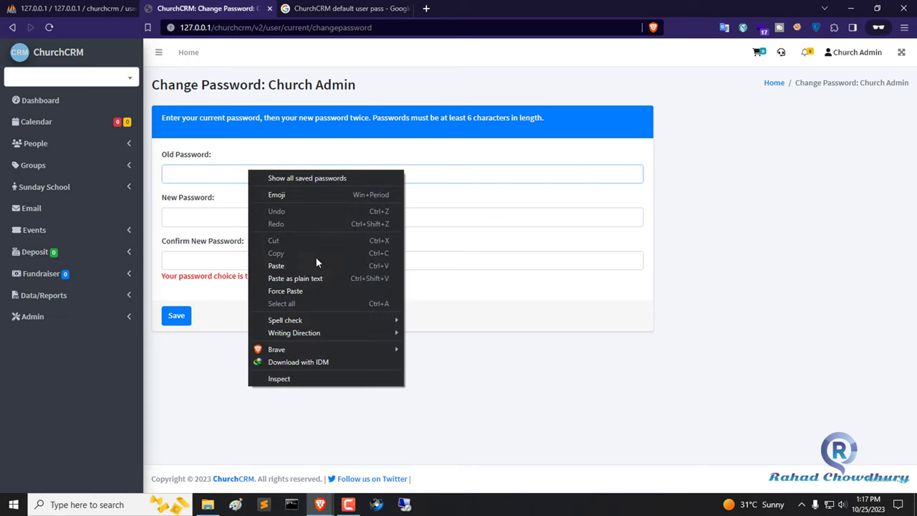
{"action": "left_click", "coordinate": [321, 265]}
{"action": "left_click", "coordinate": [263, 212]}
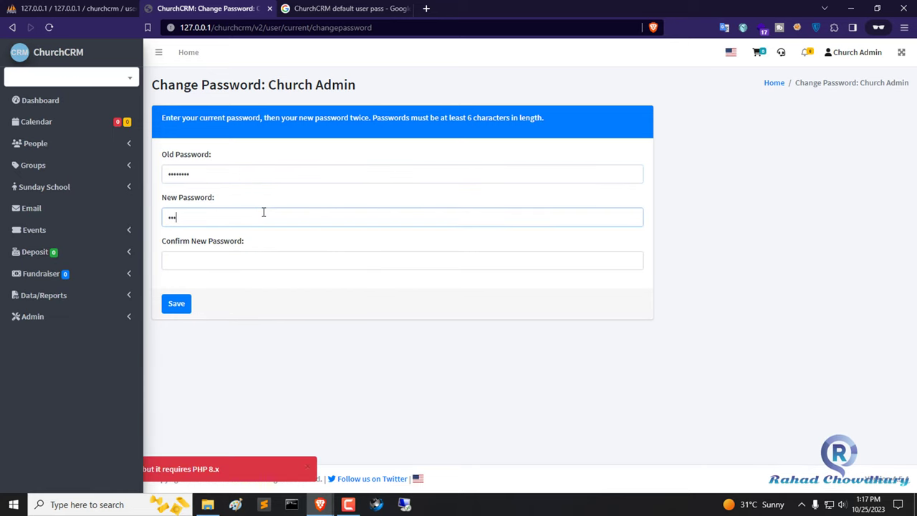
{"action": "key", "text": "Tab"}
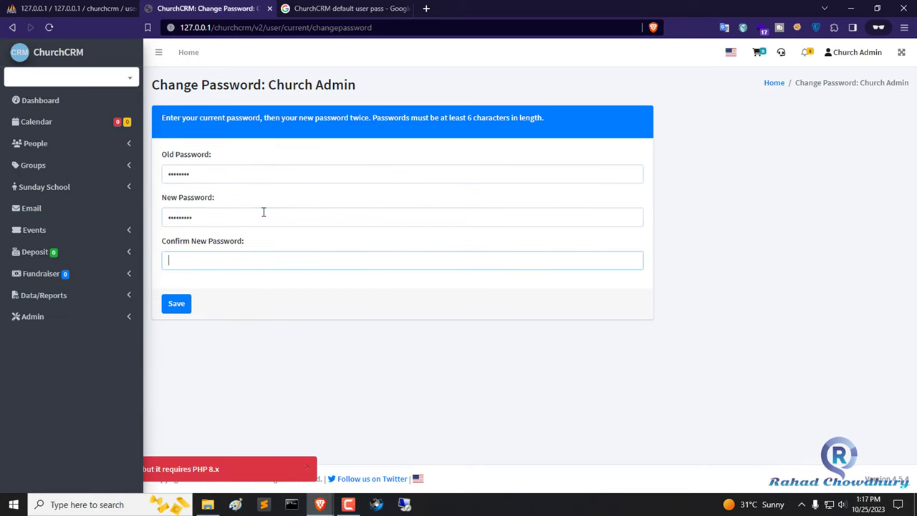
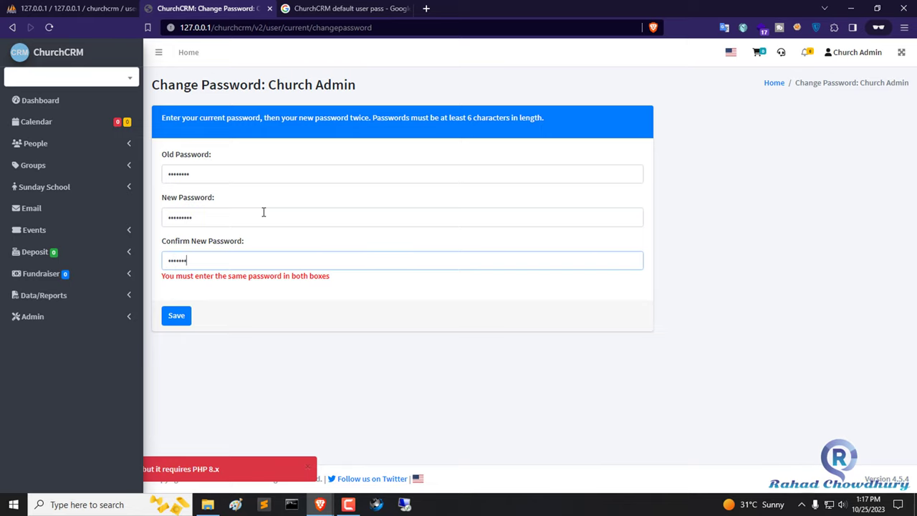
{"action": "left_click", "coordinate": [176, 315]}
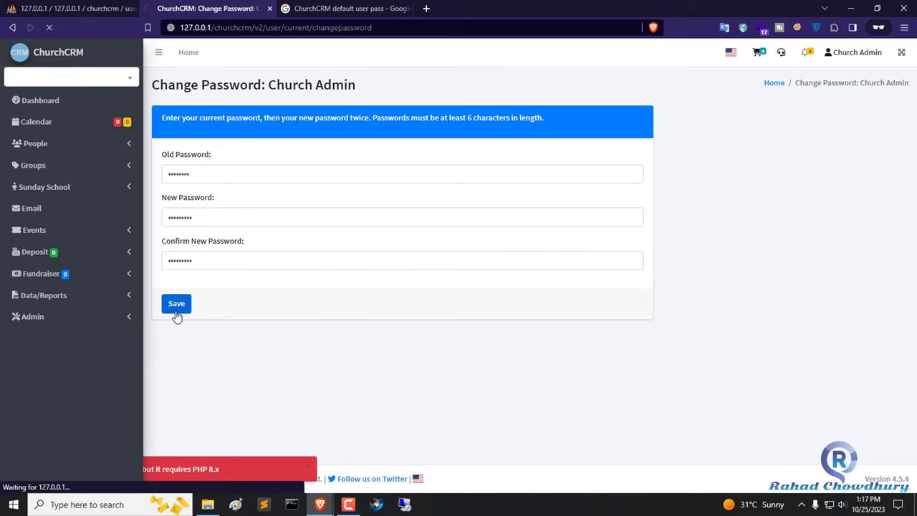
- Go from the Password Change Successful page to the ChurchCRM Welcome dashboard
{"action": "left_click_drag", "start_coordinate": [154, 111], "coordinate": [309, 116]}
{"action": "left_click", "coordinate": [69, 102]}
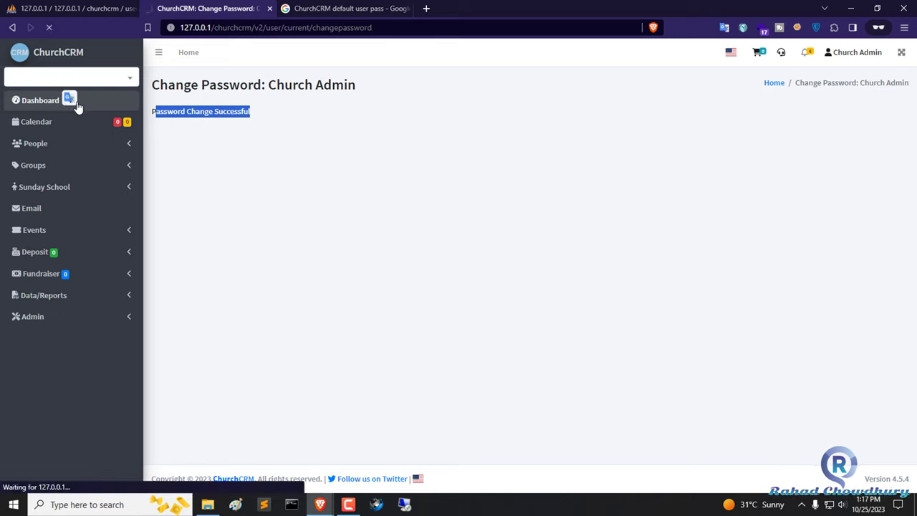
{"action": "left_click", "coordinate": [344, 133]}
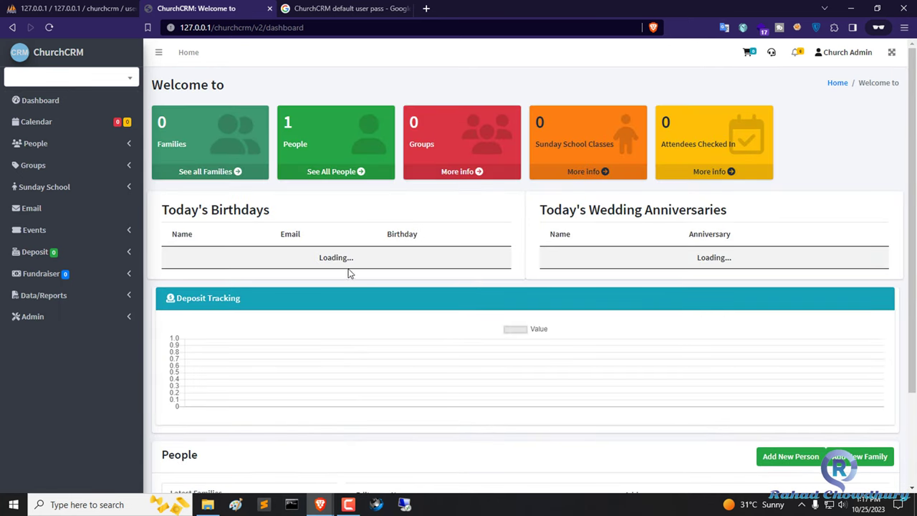
- Copy the 127.0.0.1/churchcrm/ address and load it in the search-results tab
{"action": "left_click_drag", "start_coordinate": [255, 27], "coordinate": [180, 27]}
{"action": "right_click", "coordinate": [206, 31]}
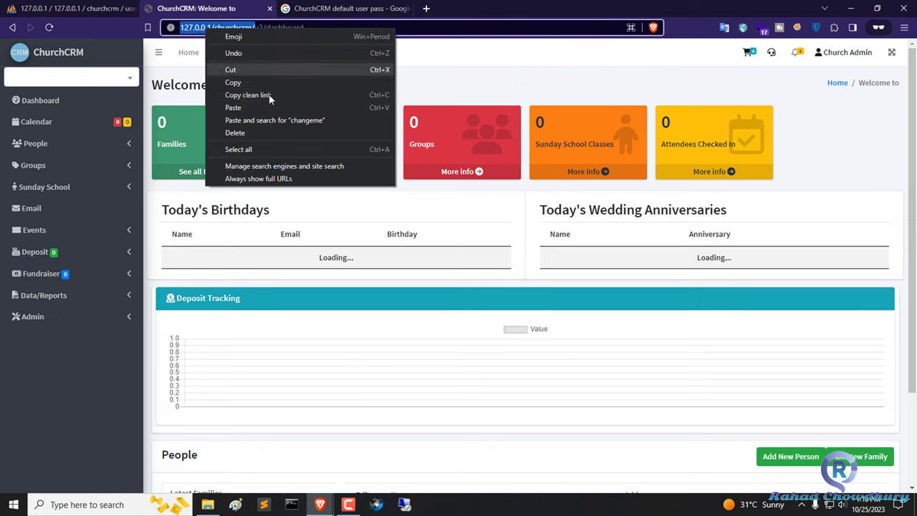
{"action": "left_click", "coordinate": [258, 80]}
{"action": "left_click", "coordinate": [344, 9]}
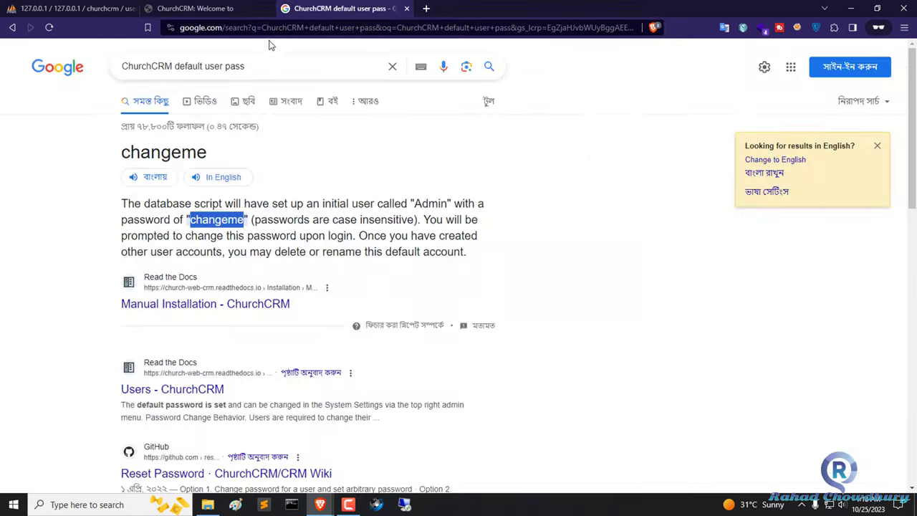
{"action": "left_click", "coordinate": [271, 29]}
{"action": "right_click", "coordinate": [270, 29]}
{"action": "left_click", "coordinate": [360, 118]}
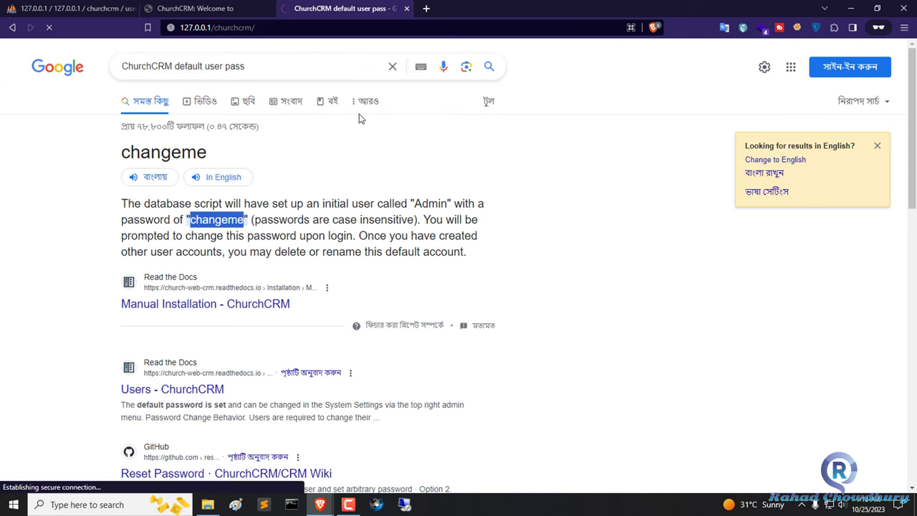